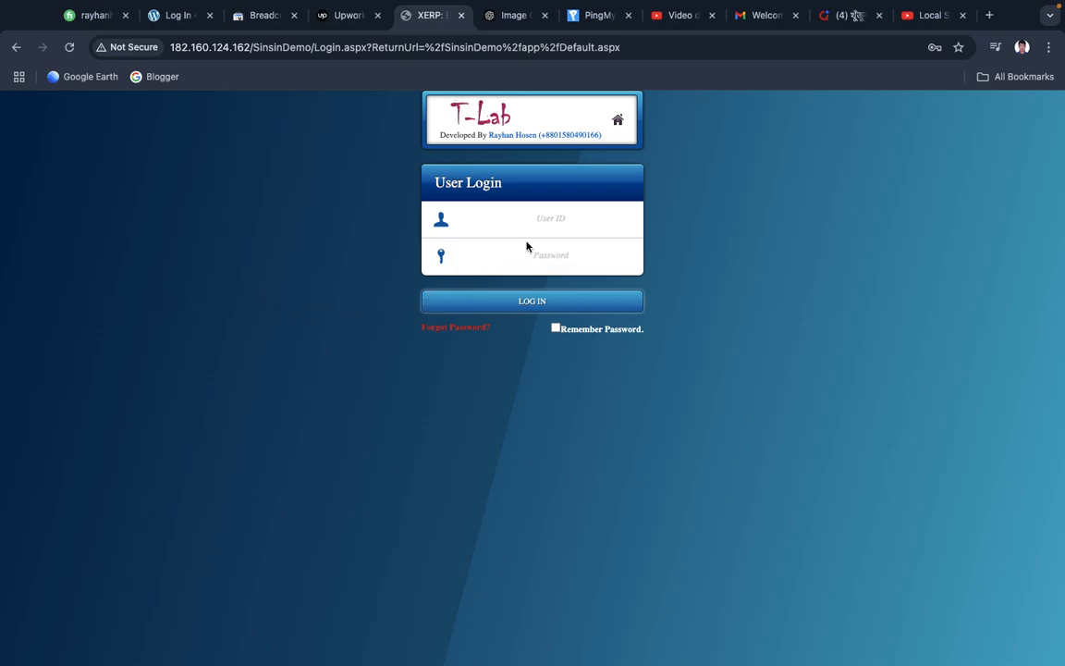
- Log in with the second saved account's user ID and password, and dismiss the saved-password warning
click(545, 219)
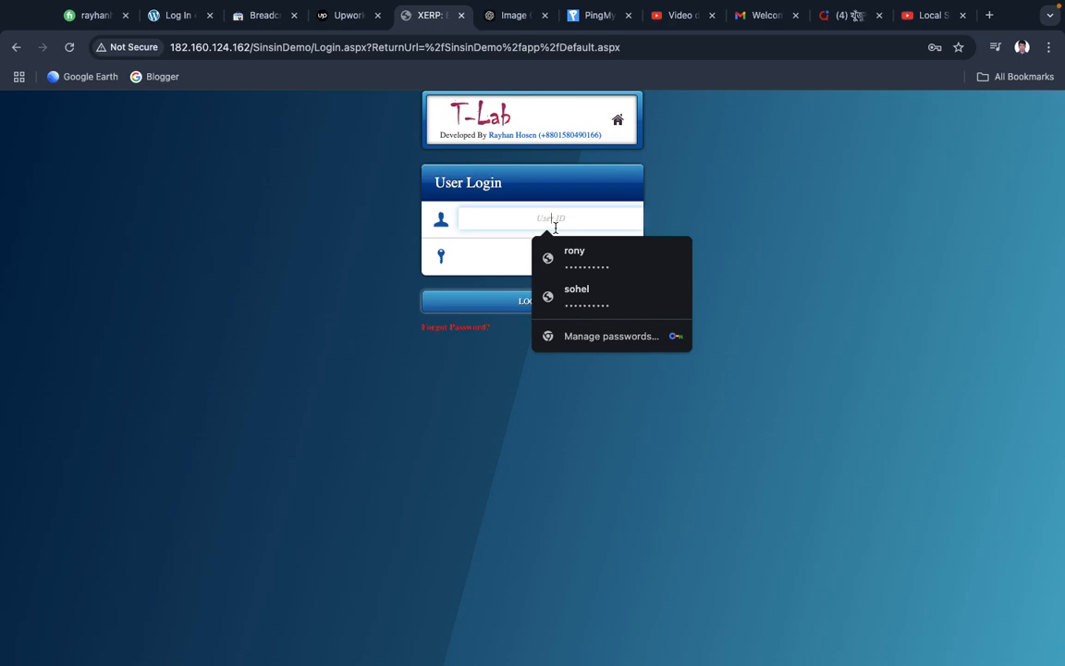
click(552, 293)
click(516, 305)
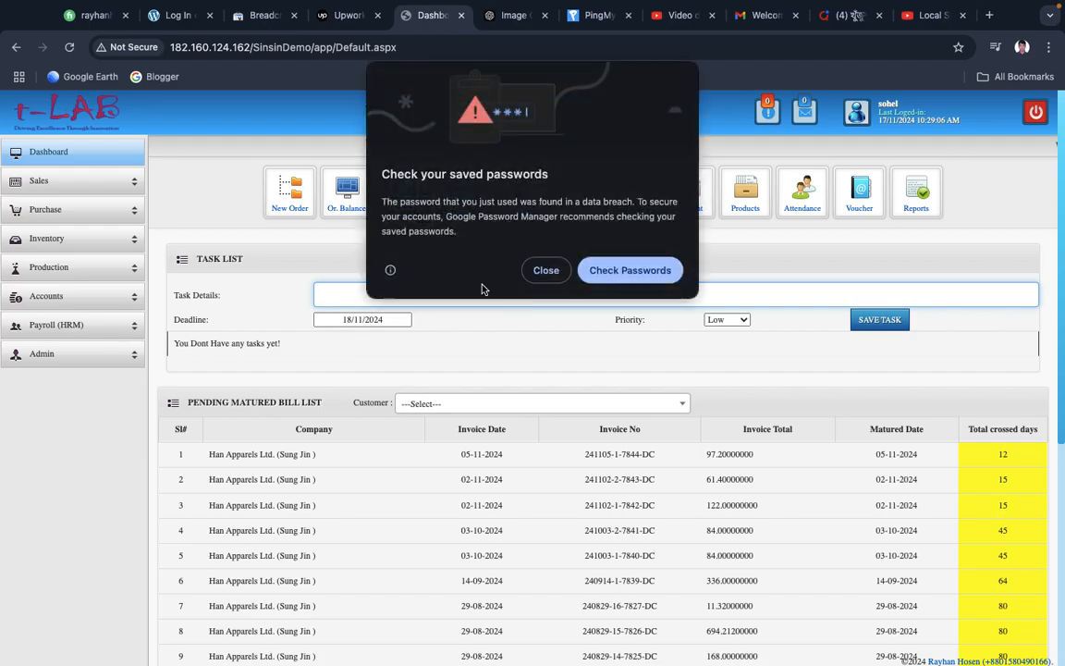
click(546, 272)
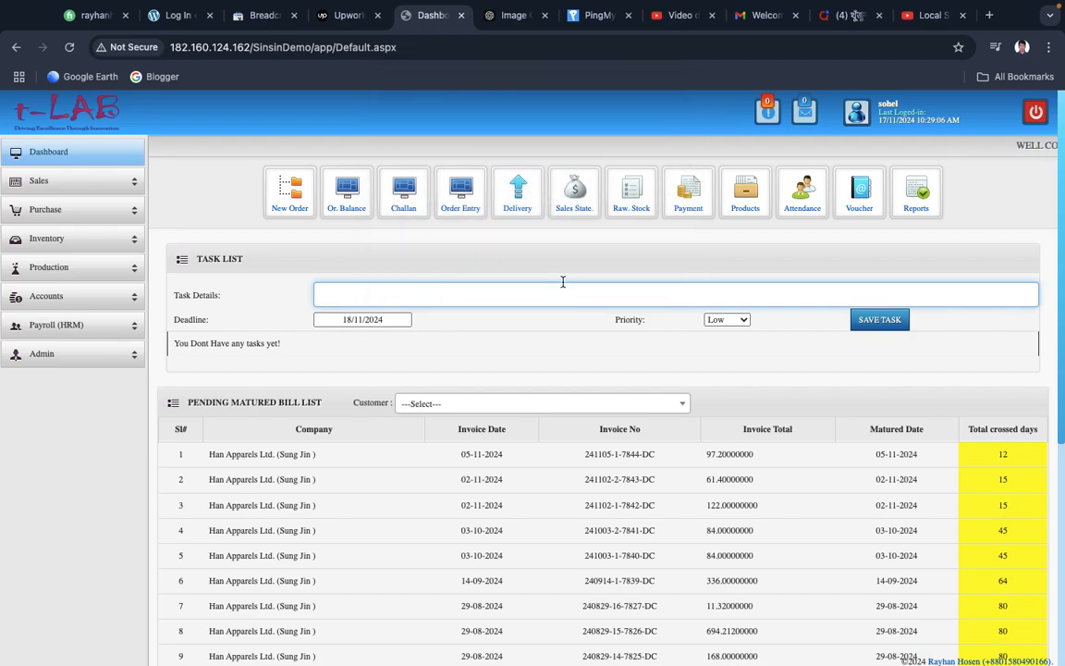
- Open the form for creating a new proforma invoice from the Sales POS section
click(92, 181)
click(92, 228)
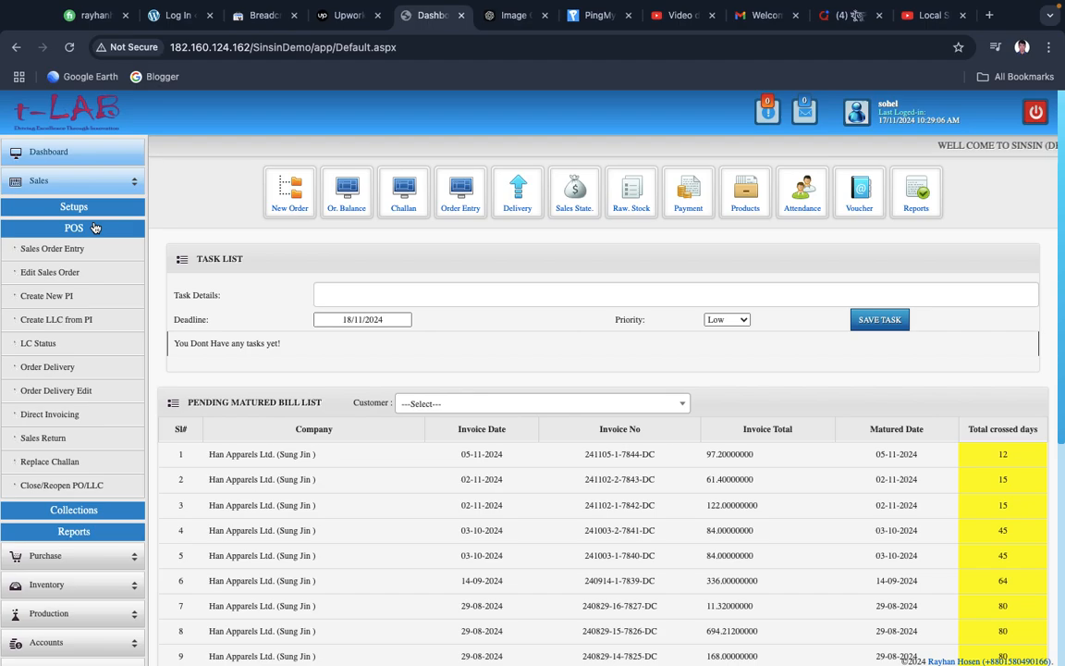
click(76, 303)
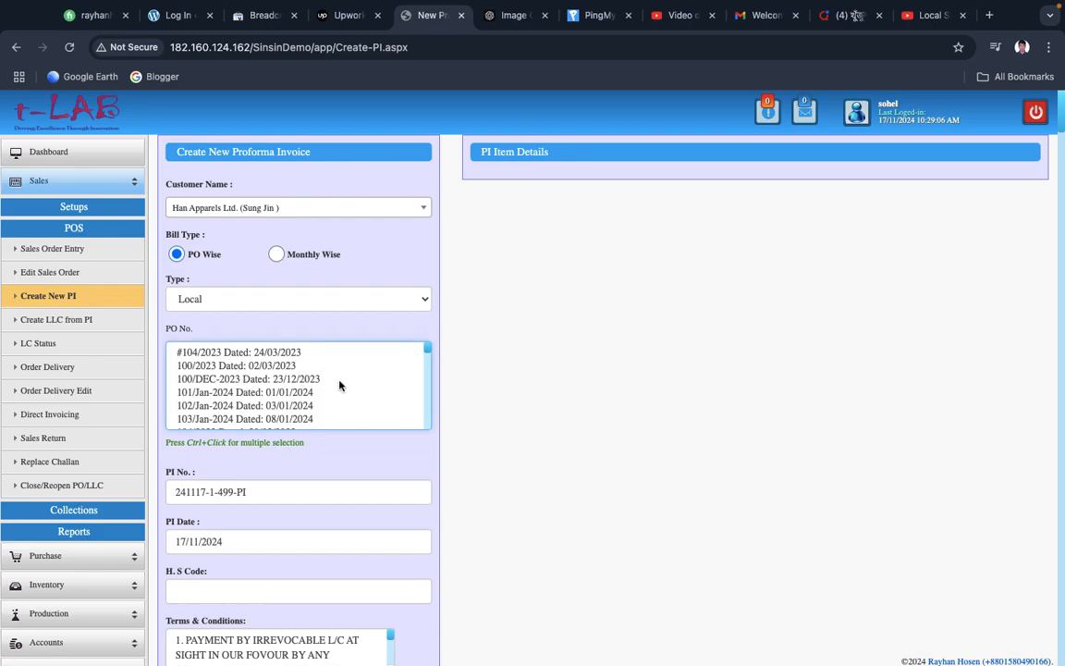
- Choose the purchase order dated 19/10/2024 for the proforma invoice and check its total amount
scroll(340, 385, down, 10)
scroll(339, 386, down, 10)
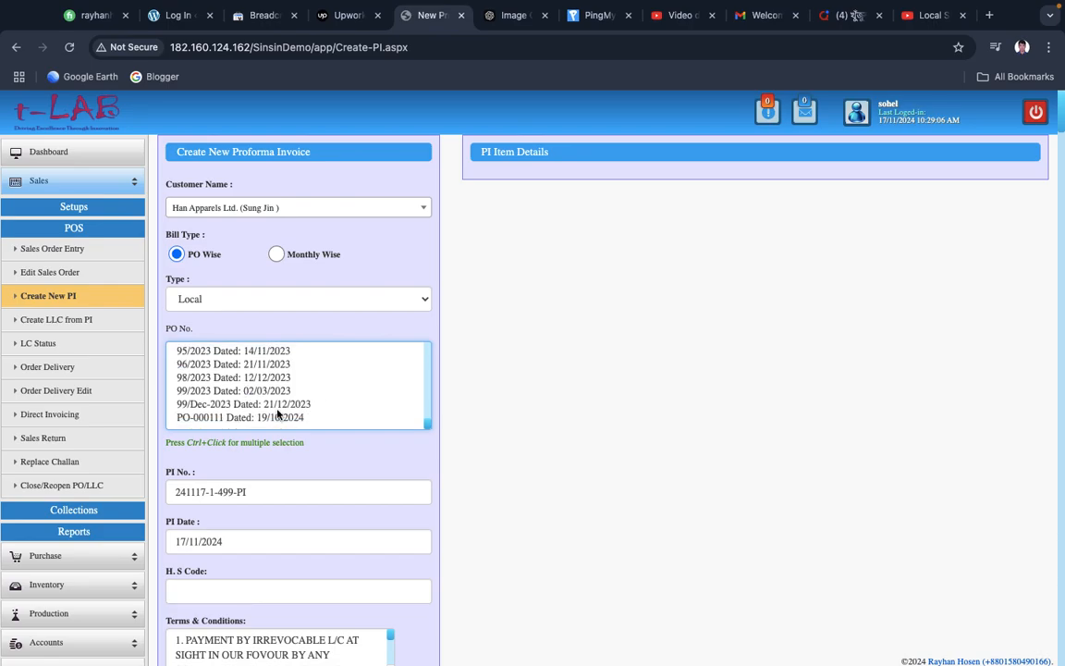
click(248, 419)
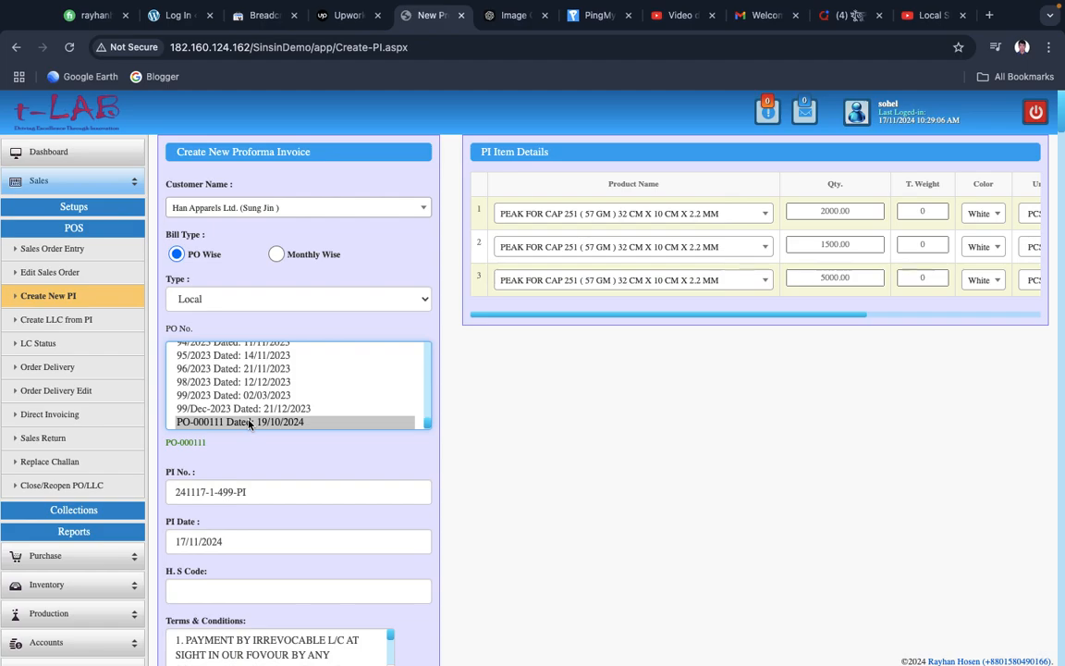
scroll(237, 420, down, 1)
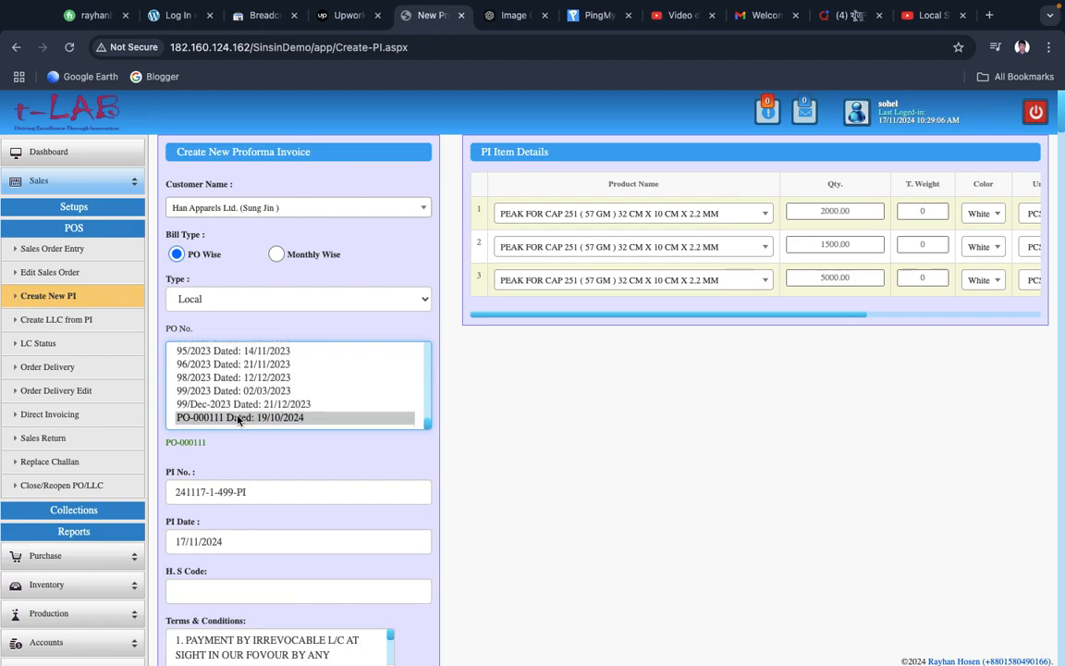
scroll(250, 518, down, 3)
scroll(273, 566, down, 2)
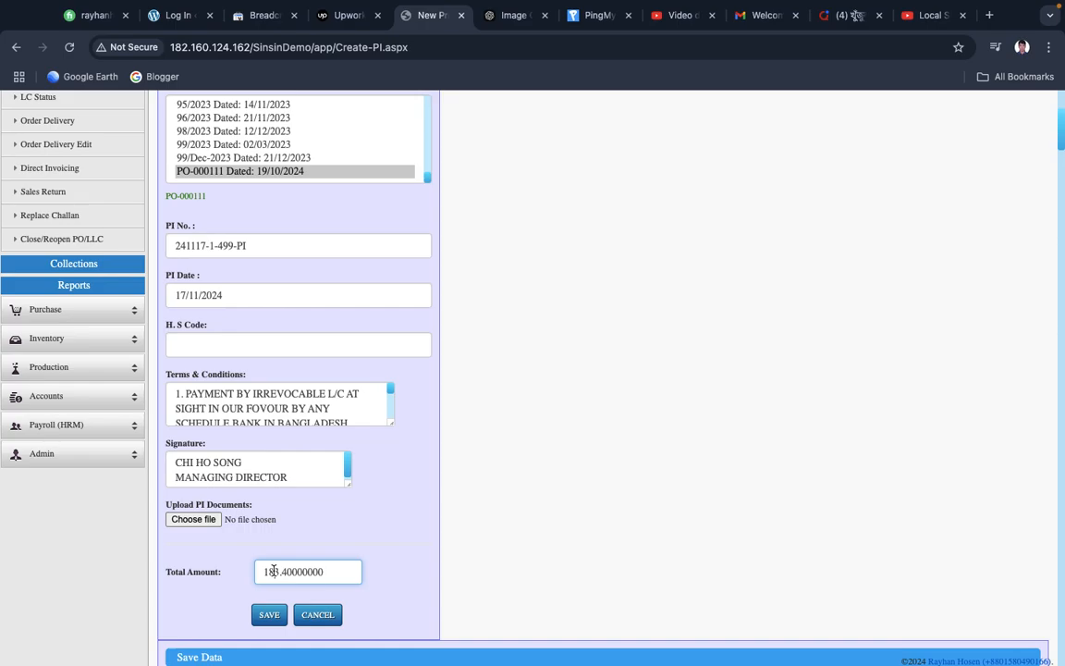
double_click(274, 570)
scroll(387, 457, up, 1)
scroll(387, 457, up, 3)
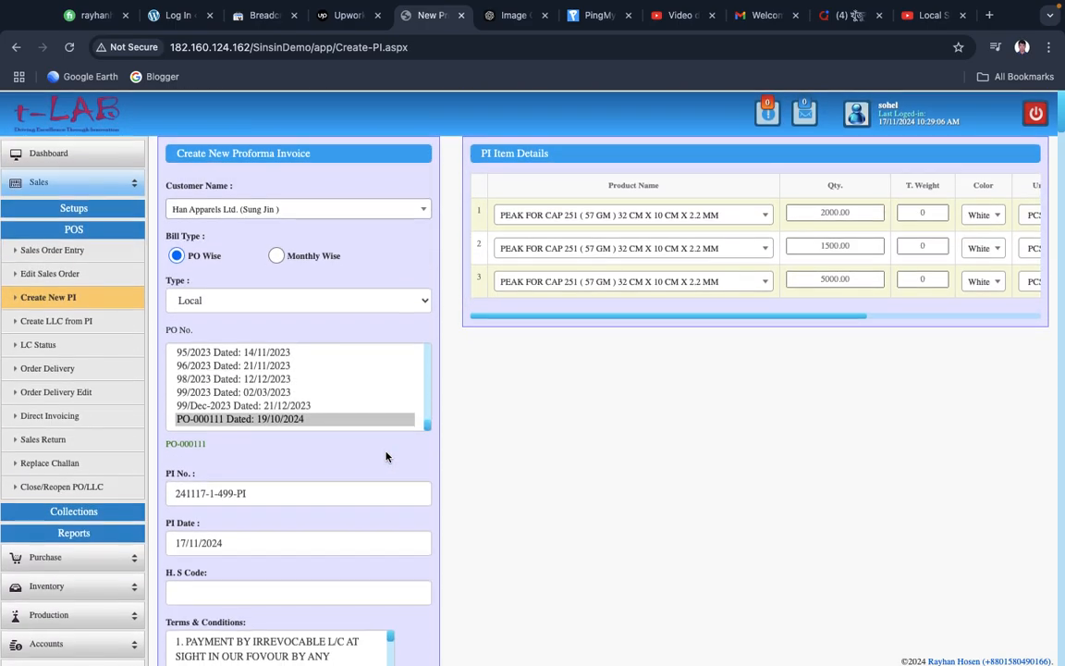
- Select the purchase orders dated 12/12/2023, 21/11/2023 and 14/11/2023 together for the proforma invoice
right_click(254, 407)
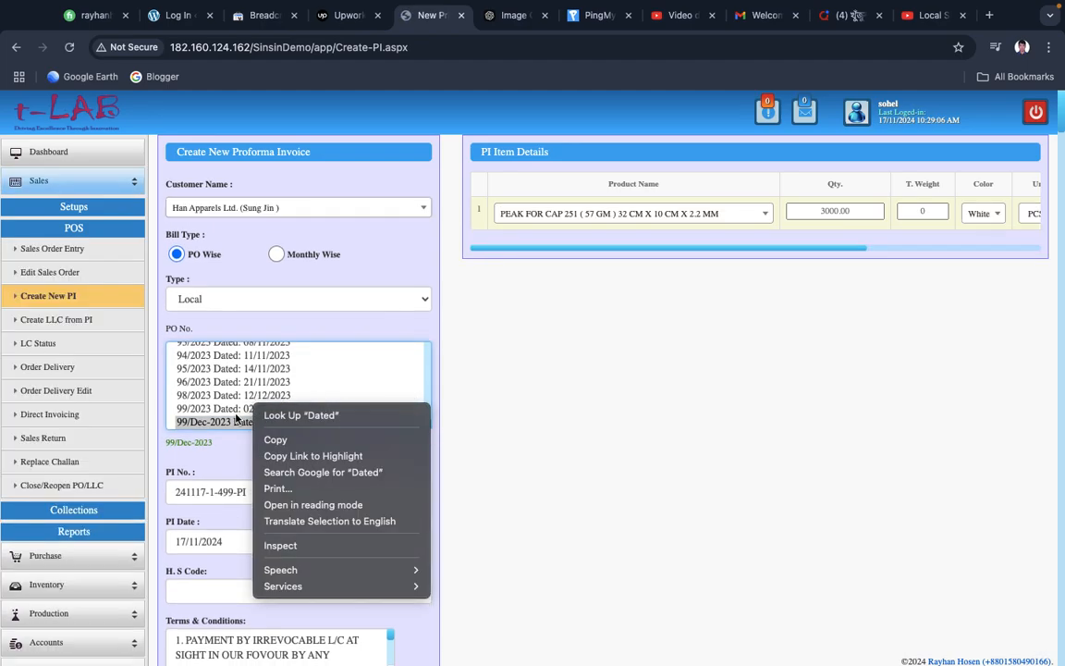
click(222, 401)
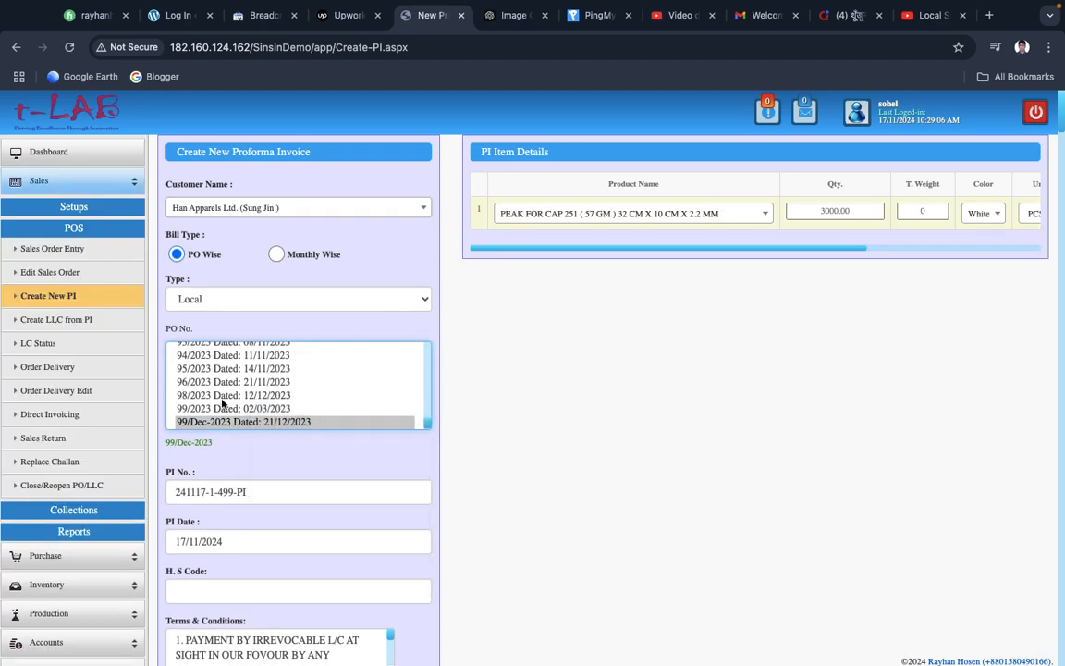
click(220, 400)
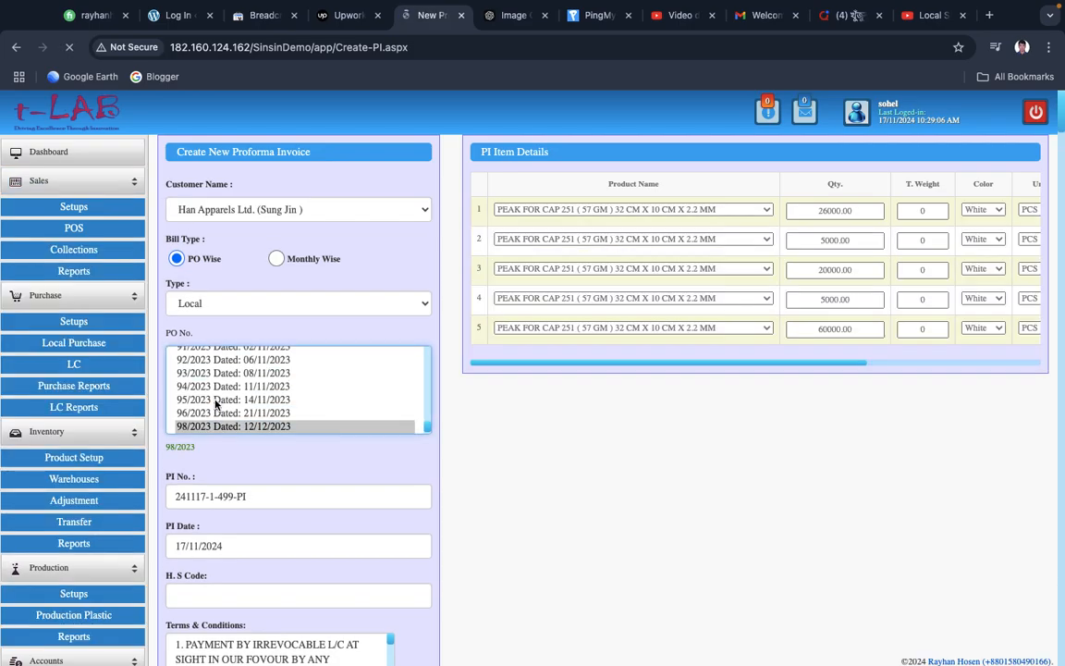
ctrl+click(213, 409)
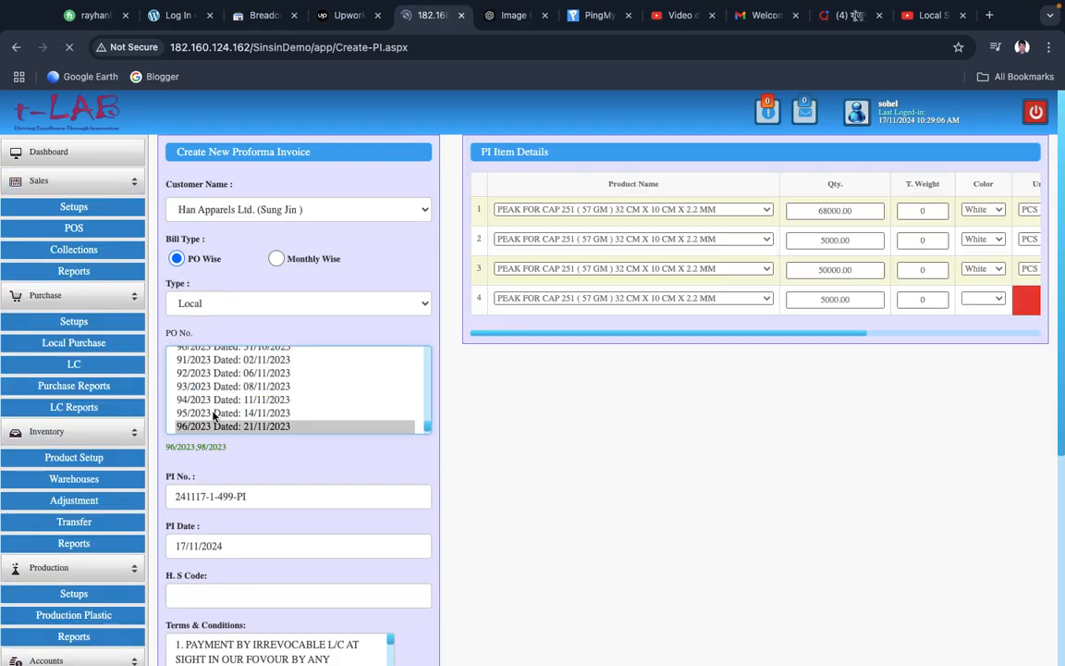
ctrl+click(212, 410)
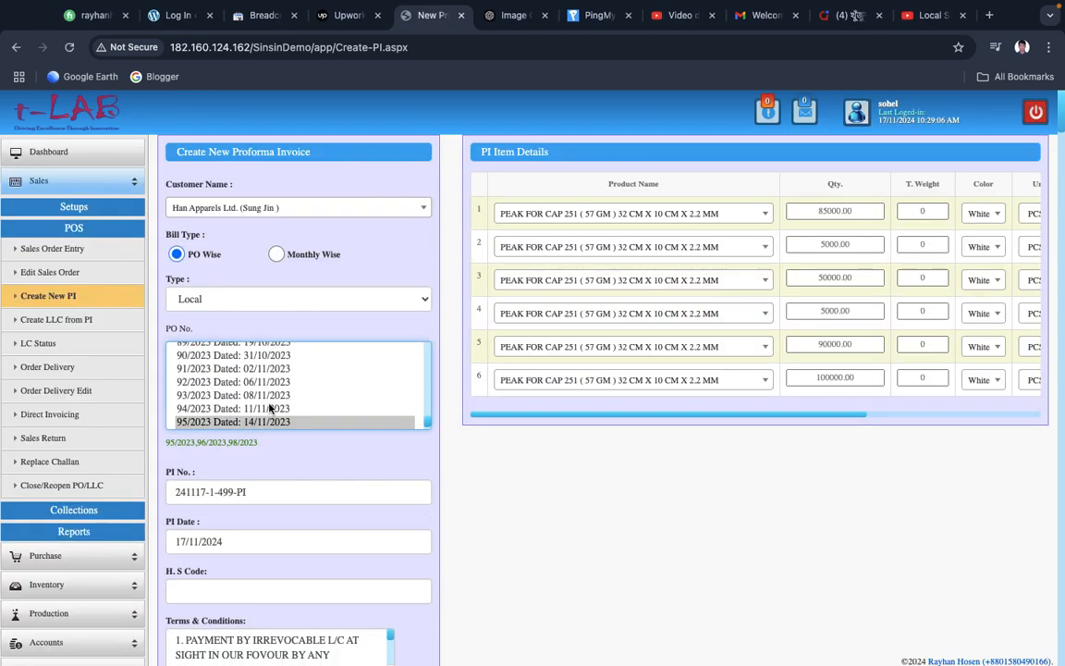
scroll(258, 408, down, 3)
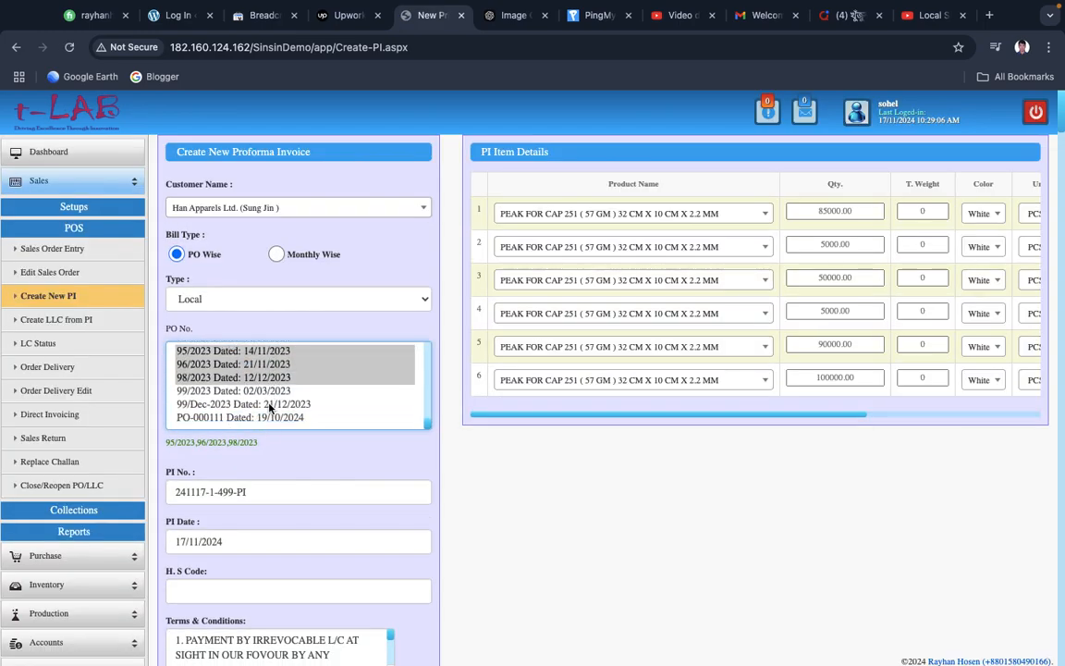
scroll(264, 407, down, 1)
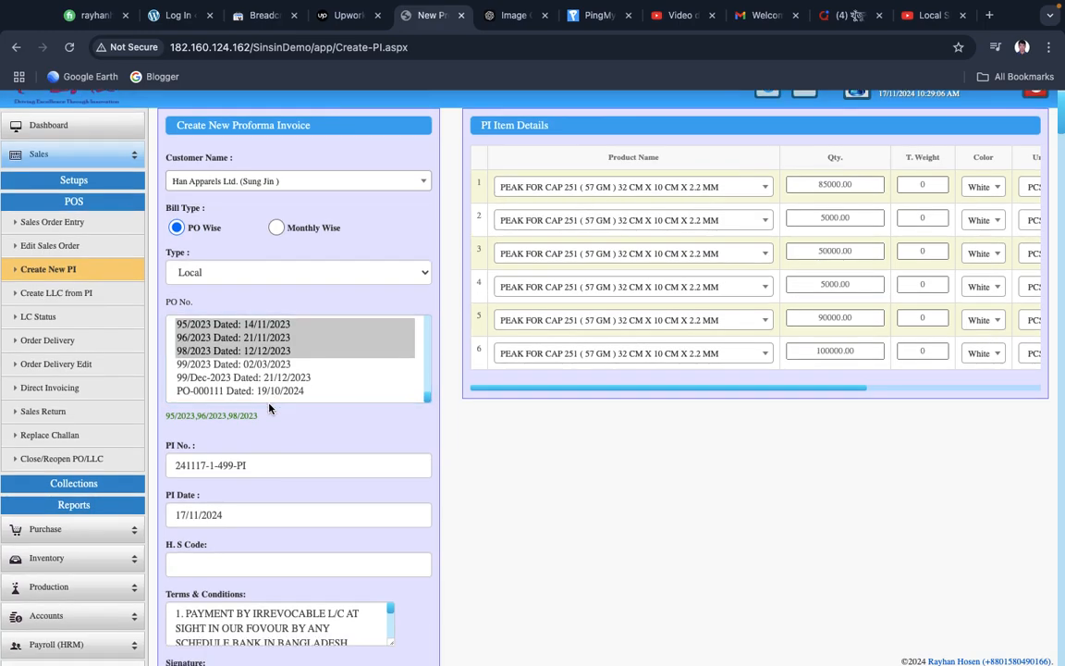
- Select only the purchase order dated 19/10/2024 and show the product choices for its first item
click(245, 396)
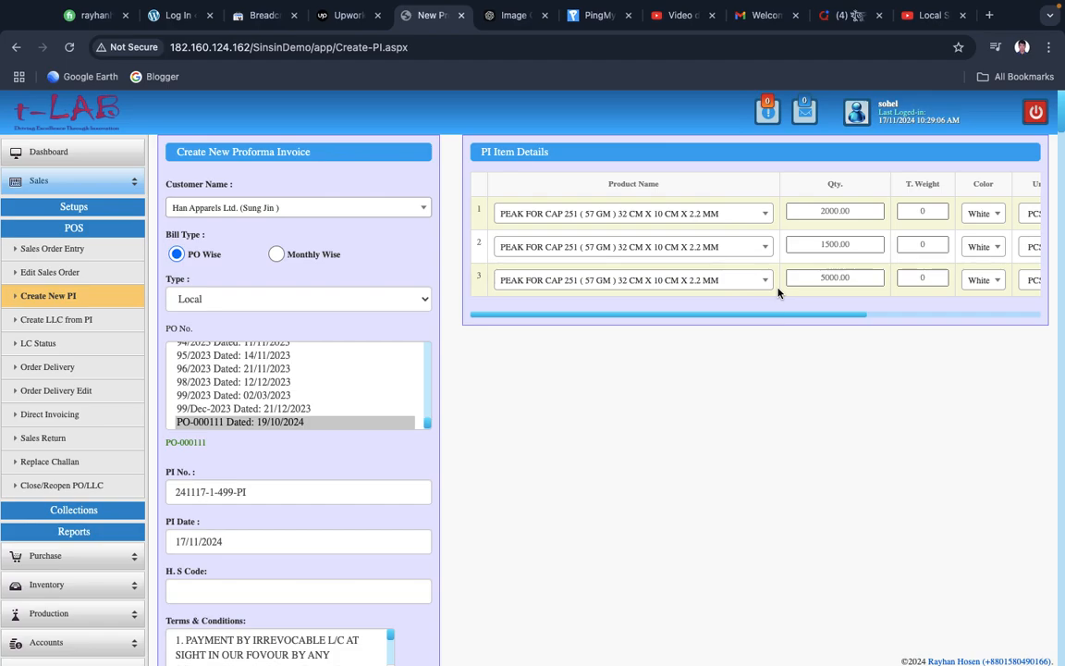
click(749, 218)
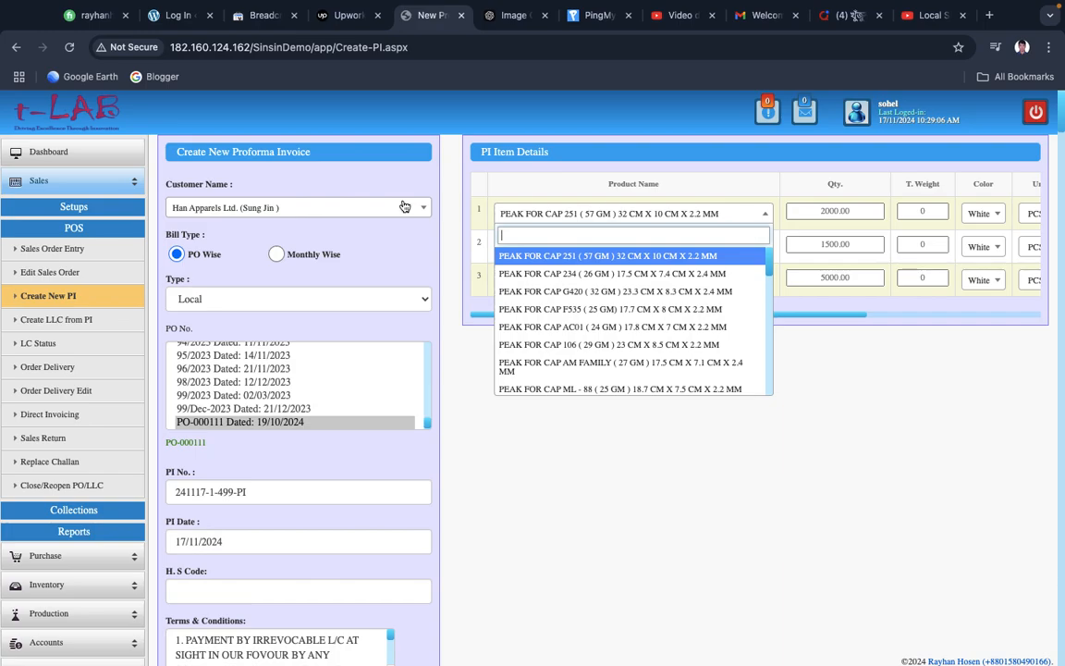
- Open the Sales setup page Finished Items (New) in a separate browser tab, and switch it to Custom Peak Size
click(90, 209)
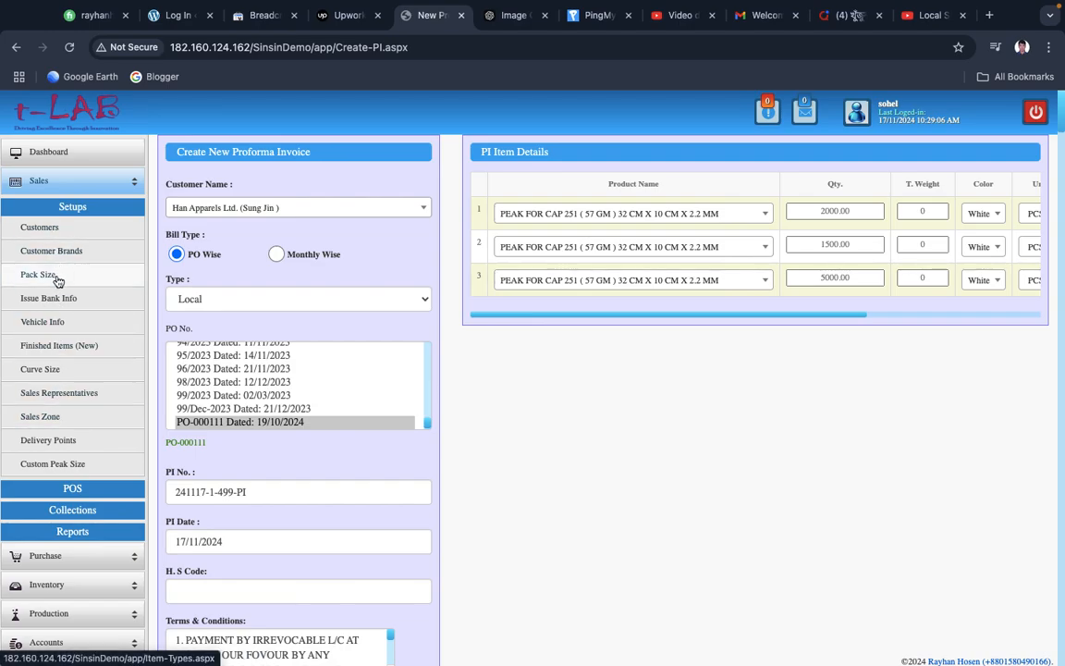
right_click(67, 345)
click(116, 350)
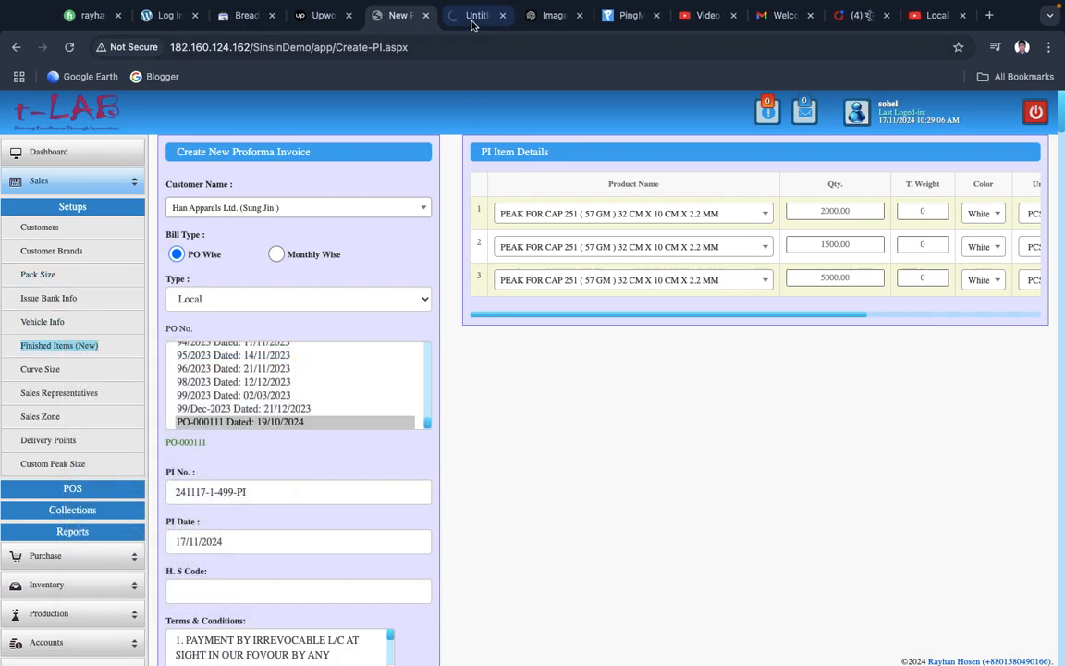
click(470, 20)
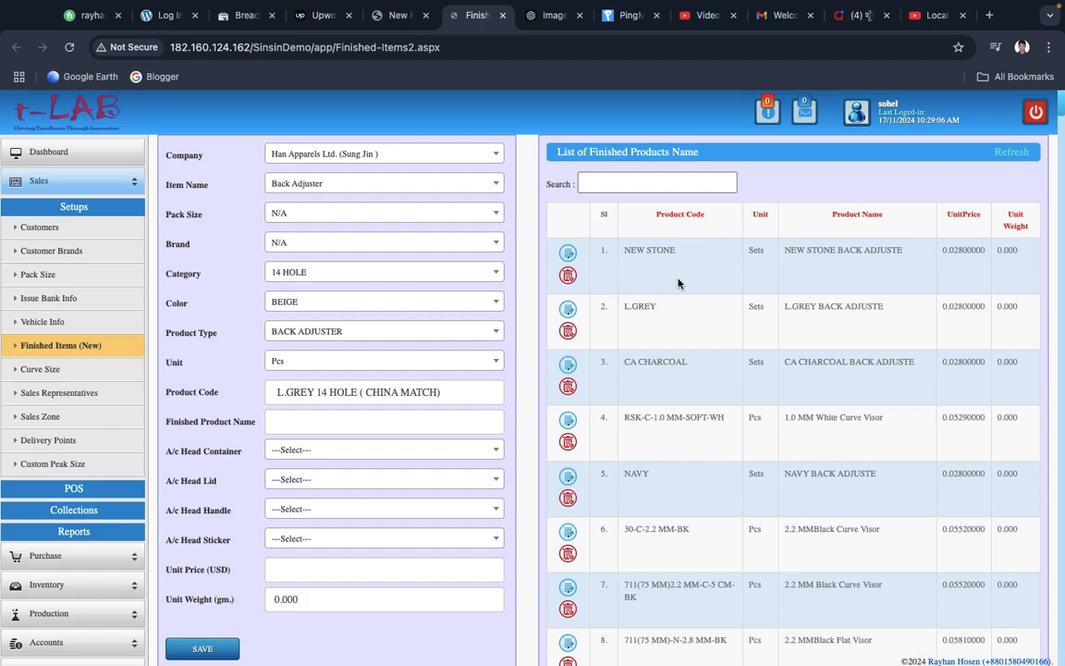
click(58, 463)
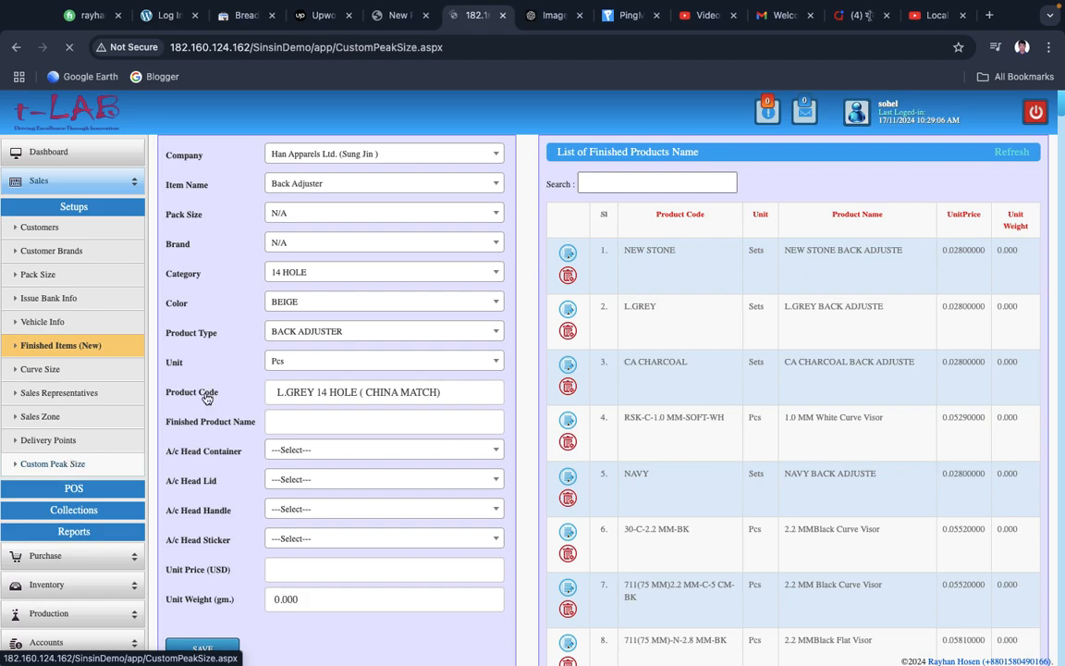
click(342, 264)
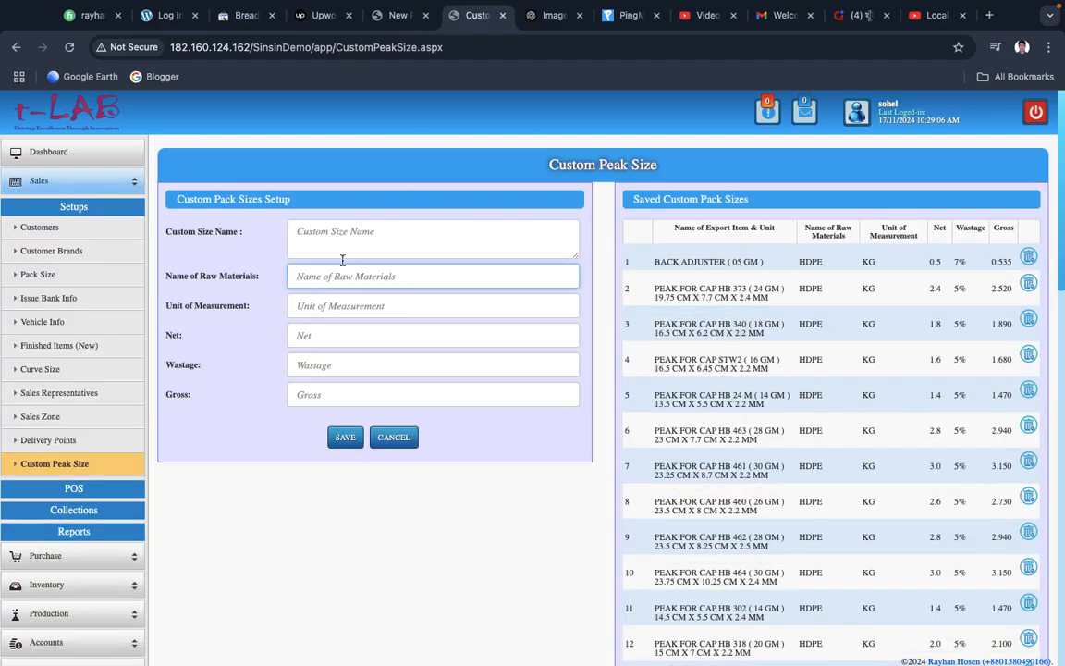
- Return to the proforma invoice and set the first item's product to PEAK FOR CAP 106 ( 29 GM ) 23 CM X 8.5 CM X 2.2 MM
click(403, 17)
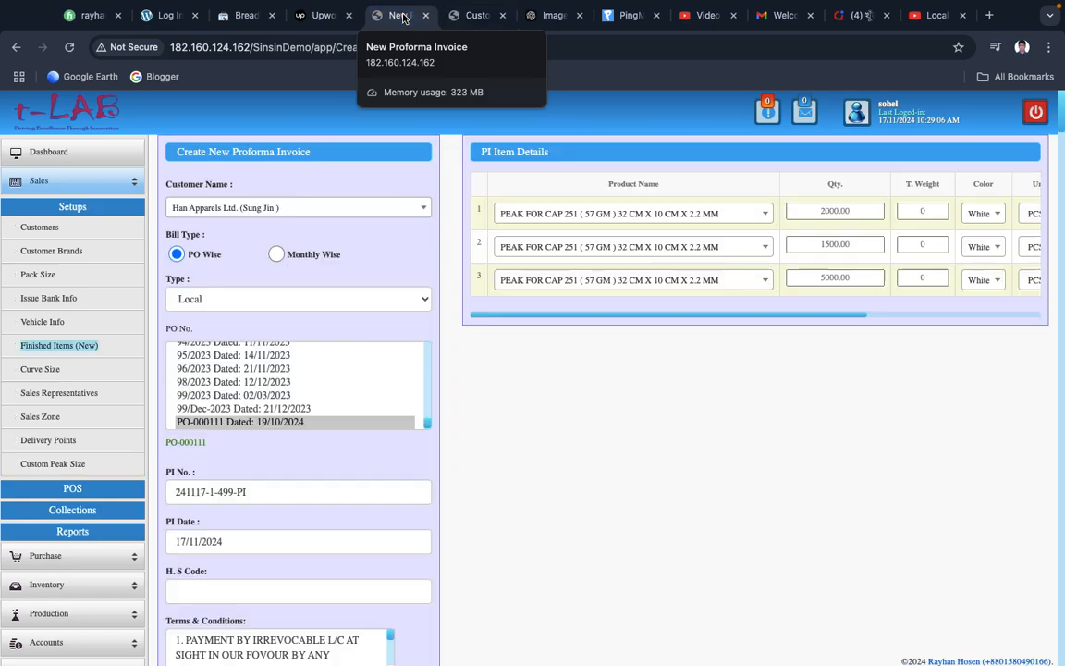
click(736, 219)
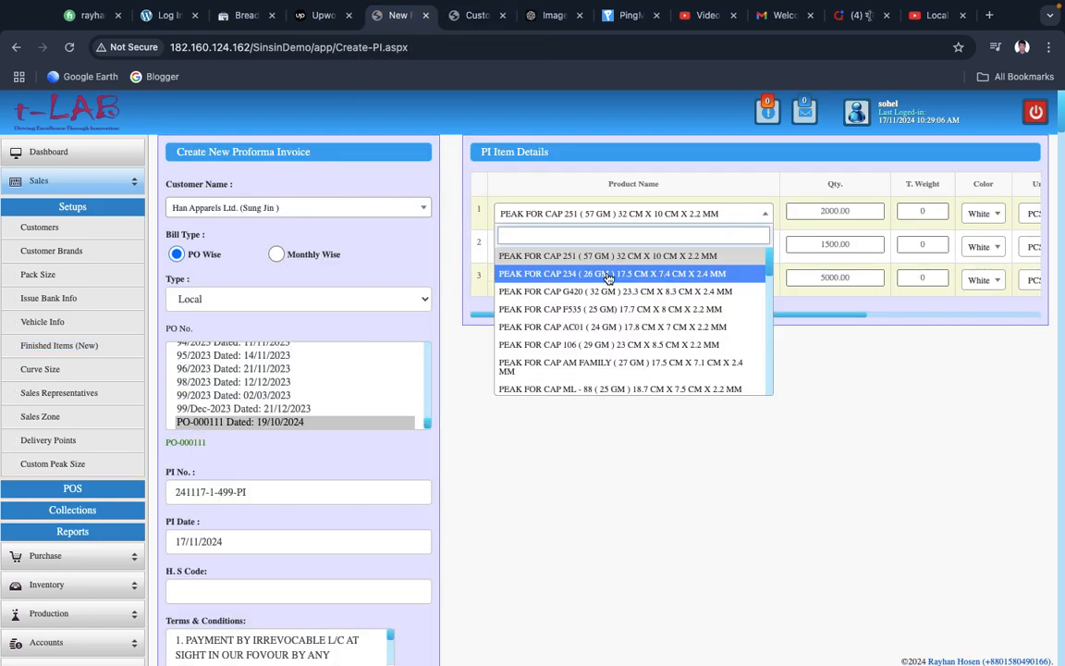
click(545, 344)
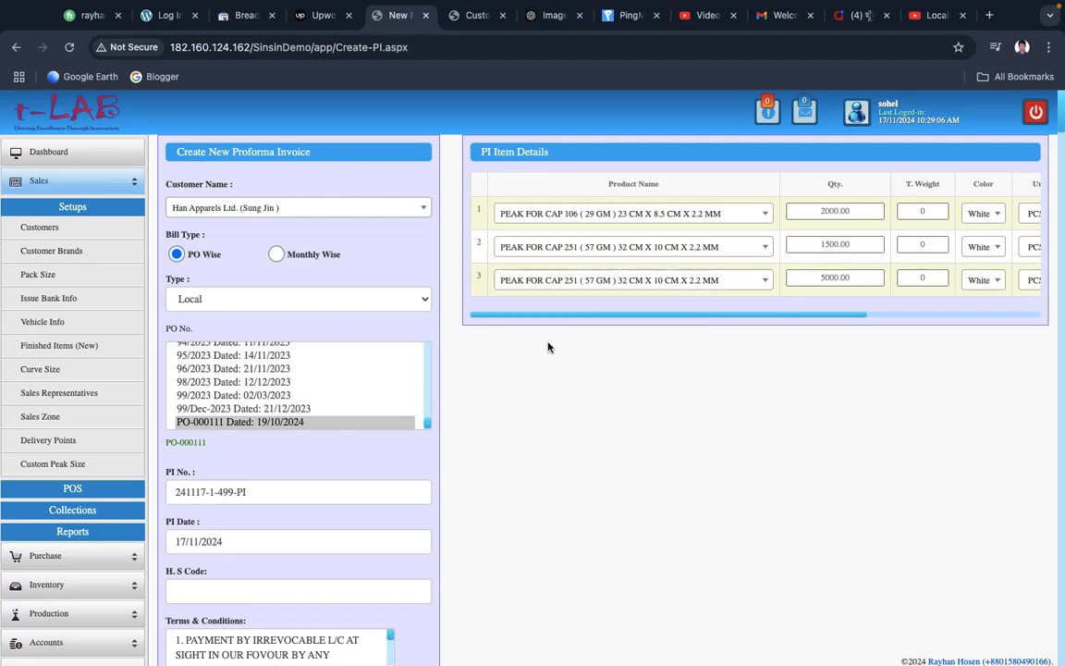
- Set the second item's product to BACK ADJUSTER ( 05 GM ) and the third item's to INCH TAPE ( 0.81 GM )
click(743, 251)
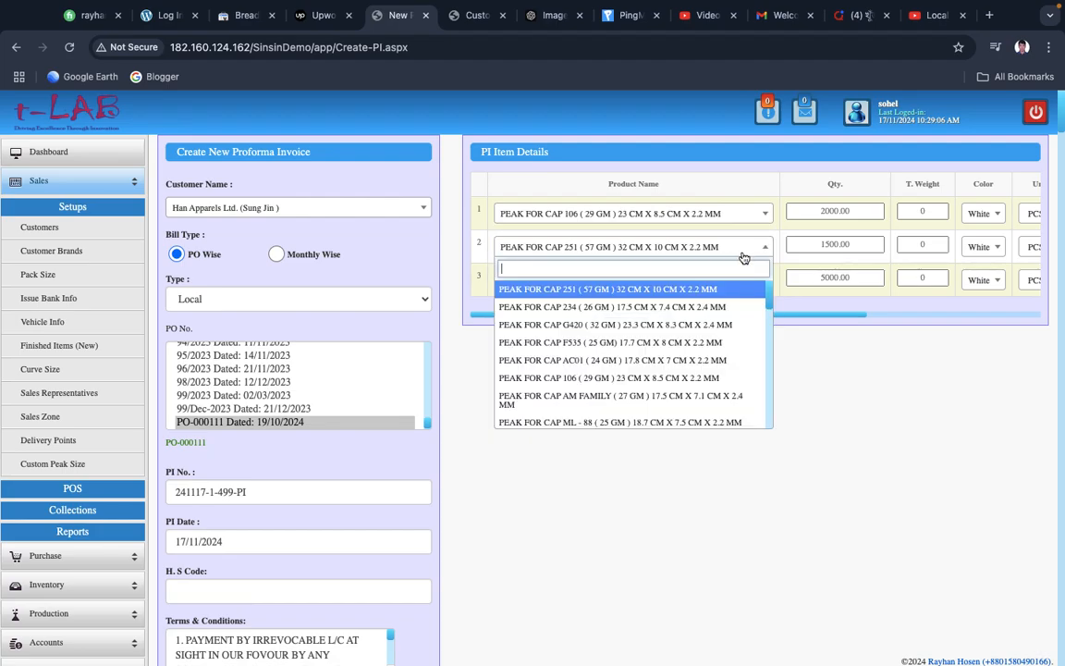
text(adj)
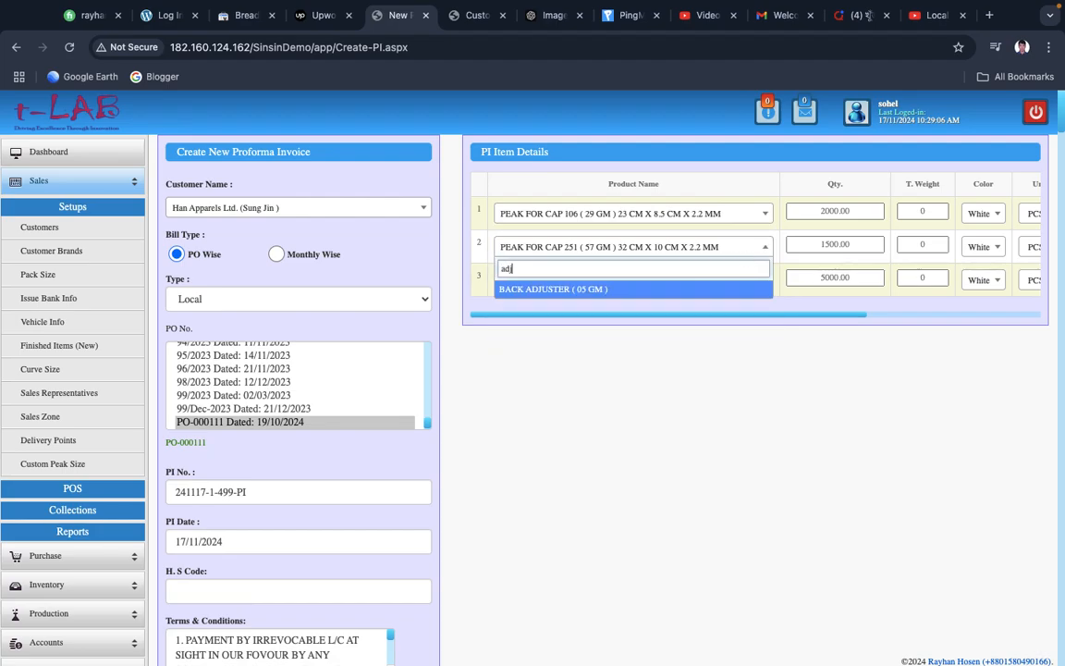
click(599, 289)
click(598, 289)
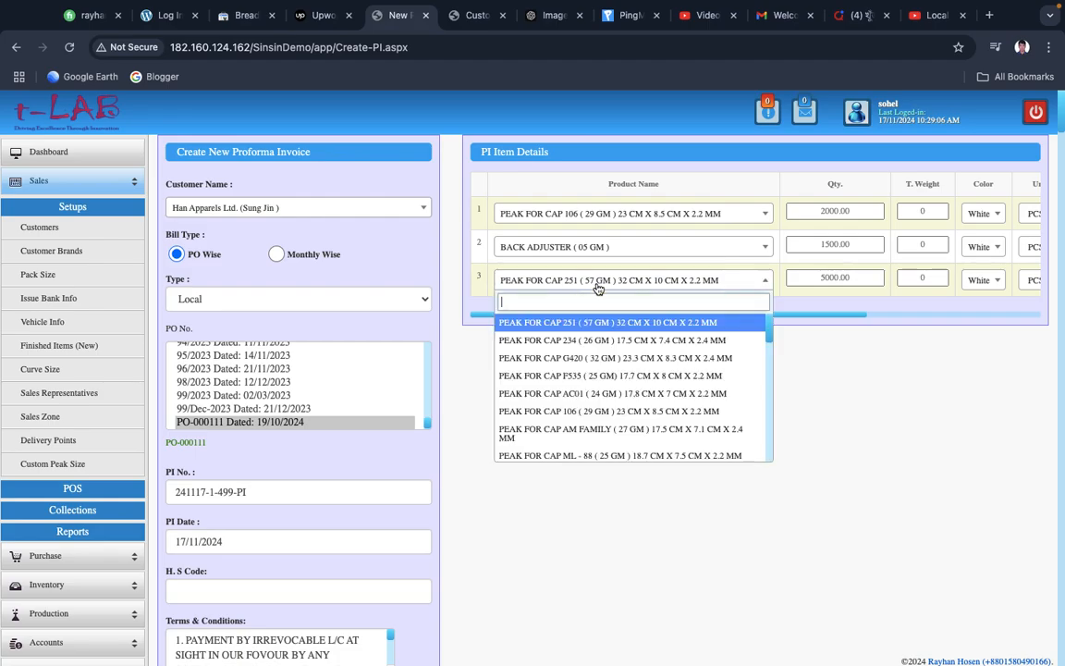
text(inch)
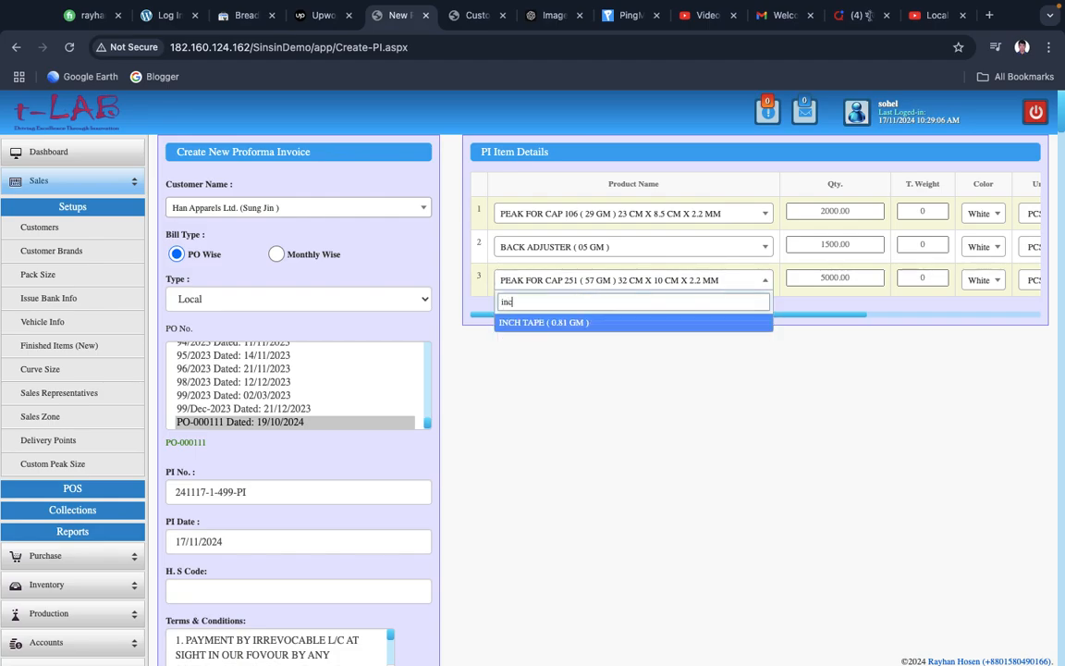
click(568, 323)
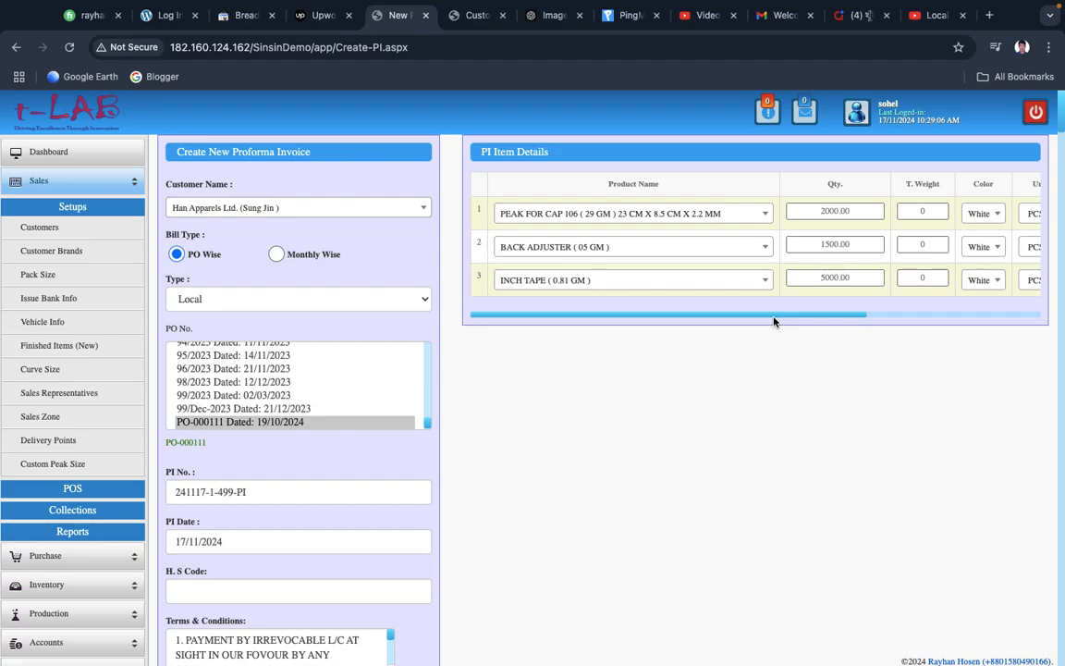
- Set the total weights of the first, second and third items to 12, 2 and 4
click(925, 240)
click(918, 213)
text(12)
click(916, 244)
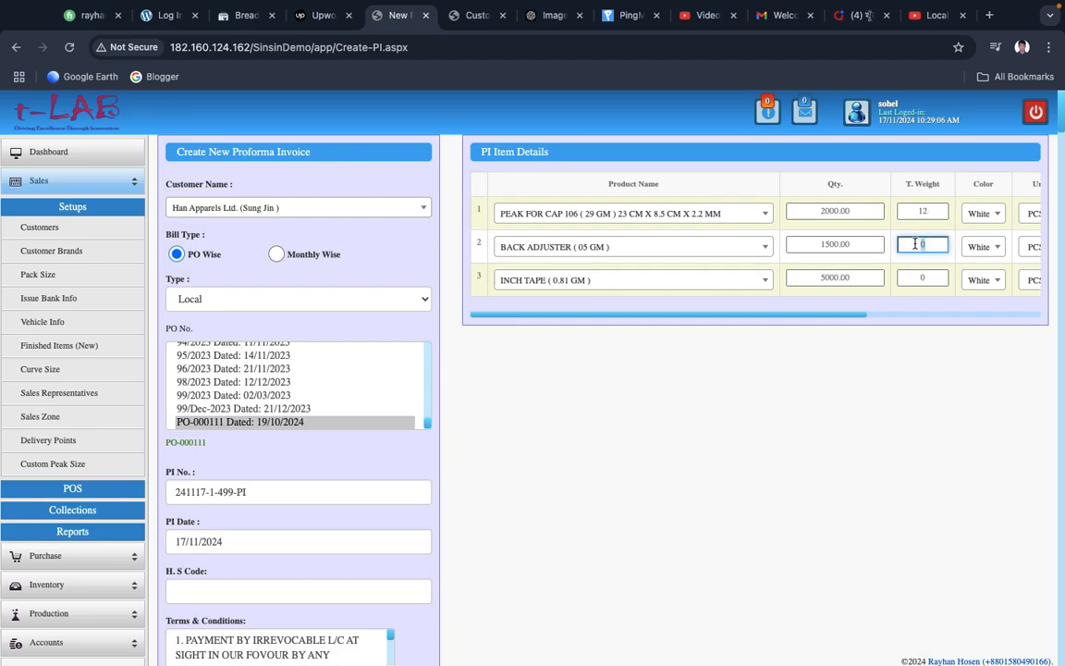
text(1)
click(929, 270)
click(909, 245)
text(2)
click(914, 277)
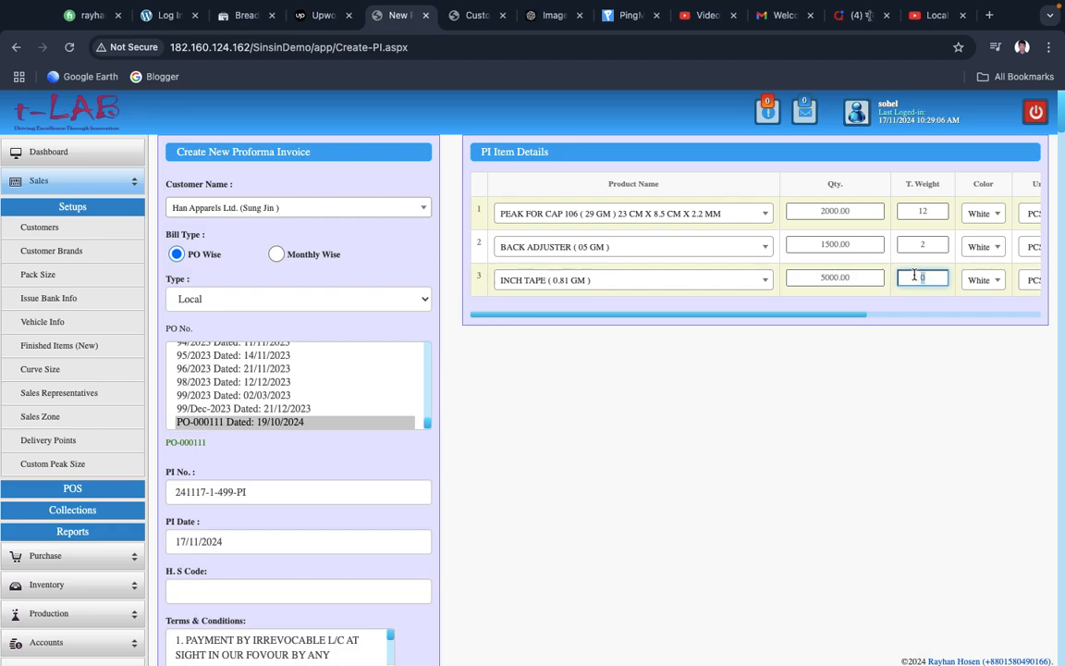
text(4)
- Set the color of the invoice's second and first items to Black
click(995, 250)
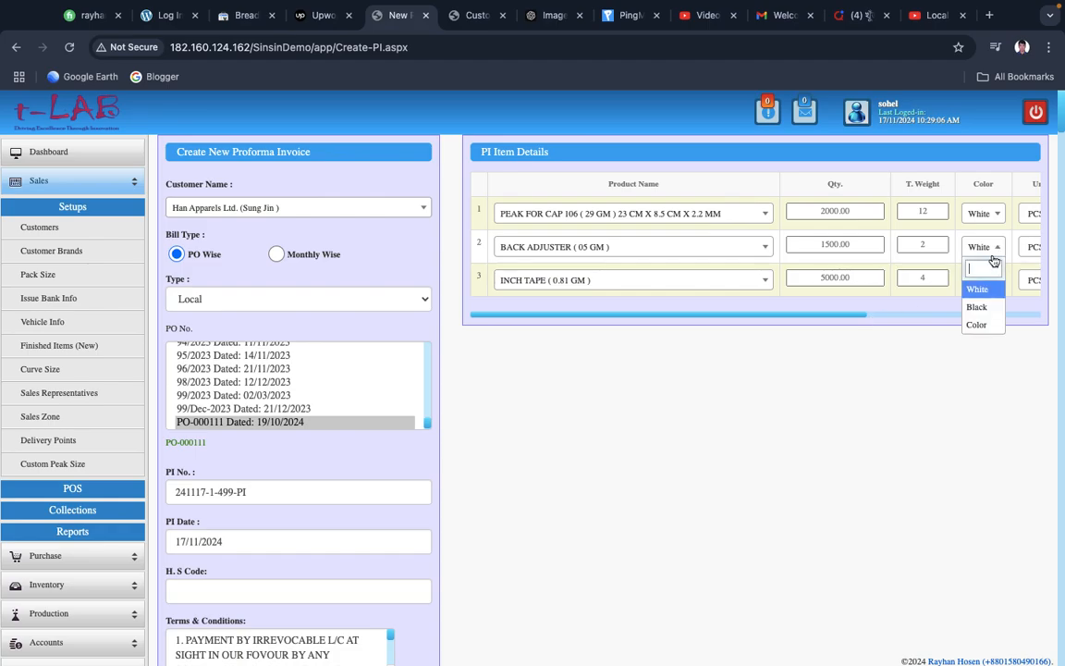
click(976, 306)
click(998, 220)
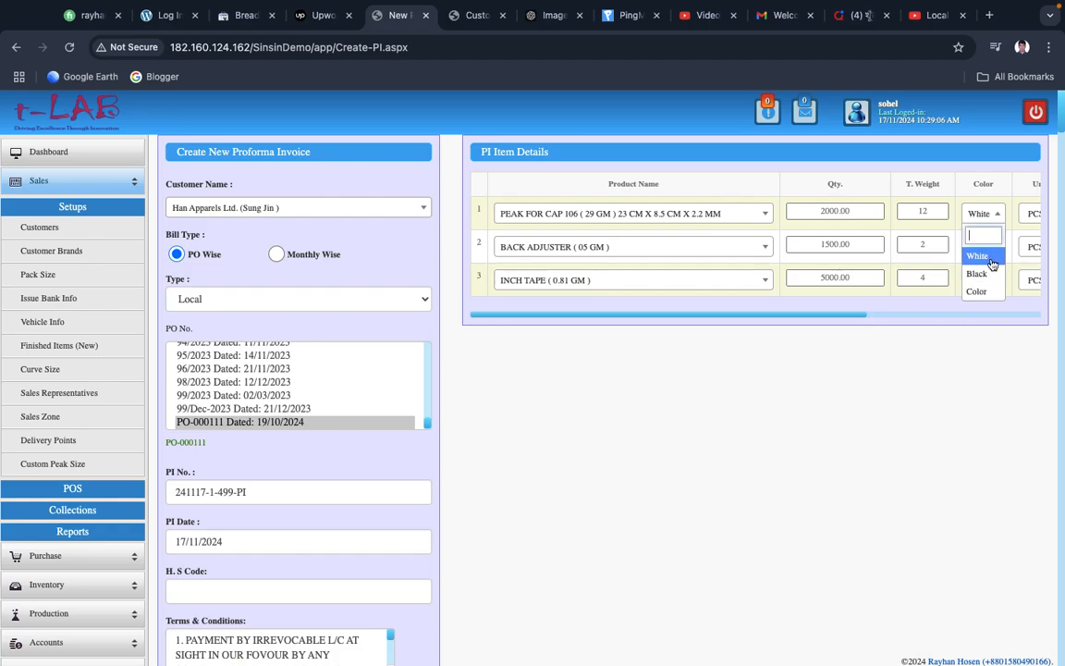
click(974, 274)
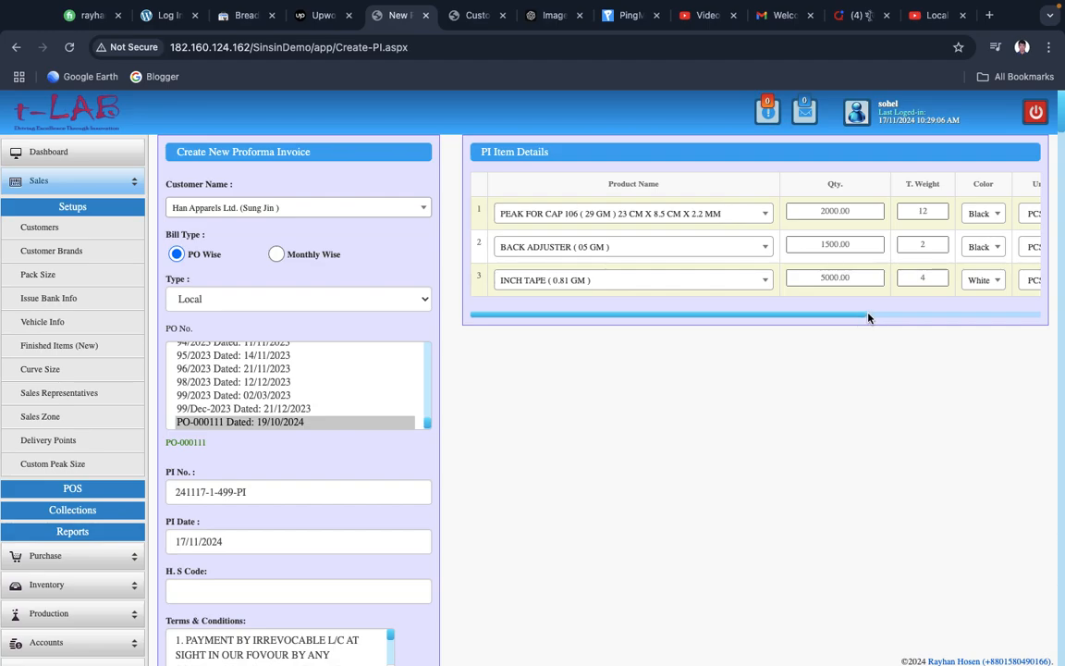
- Set the second item's unit to SETS
drag(868, 317, 932, 310)
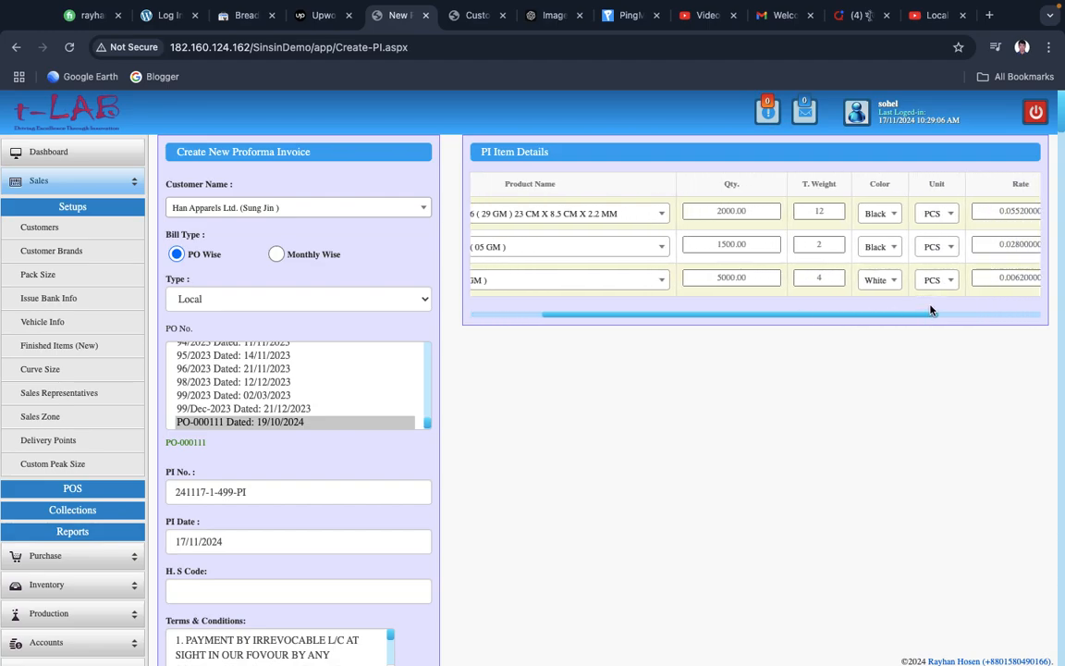
click(951, 250)
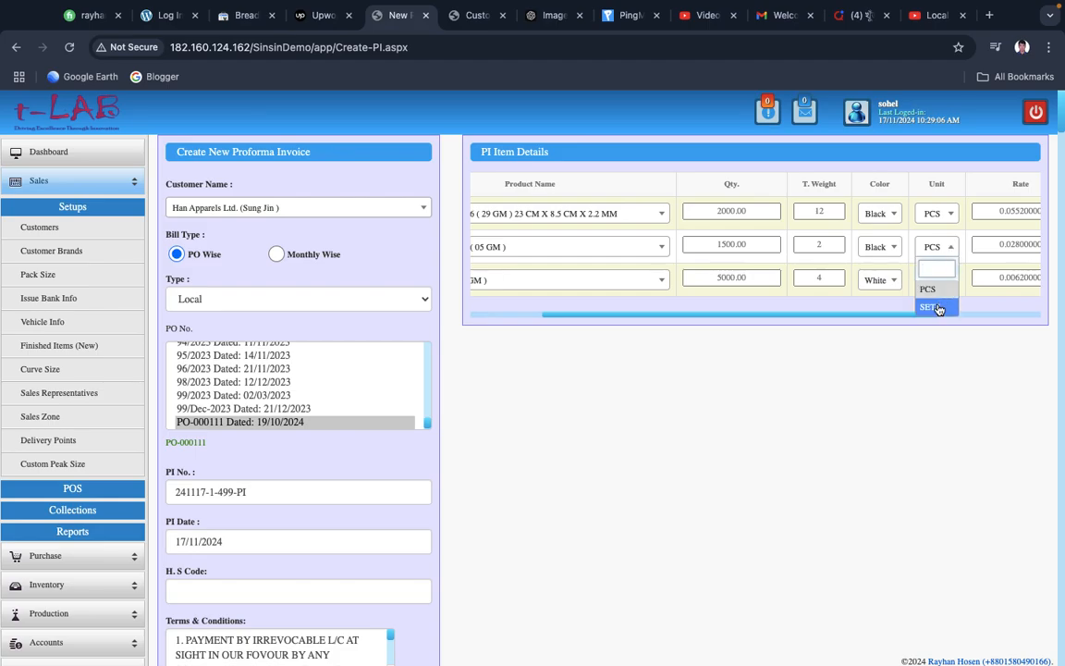
click(938, 309)
drag(932, 315, 688, 339)
- Enter 600300400 as the H.S. code and enlarge the Terms & Conditions box to fit its full text
scroll(419, 405, up, 4)
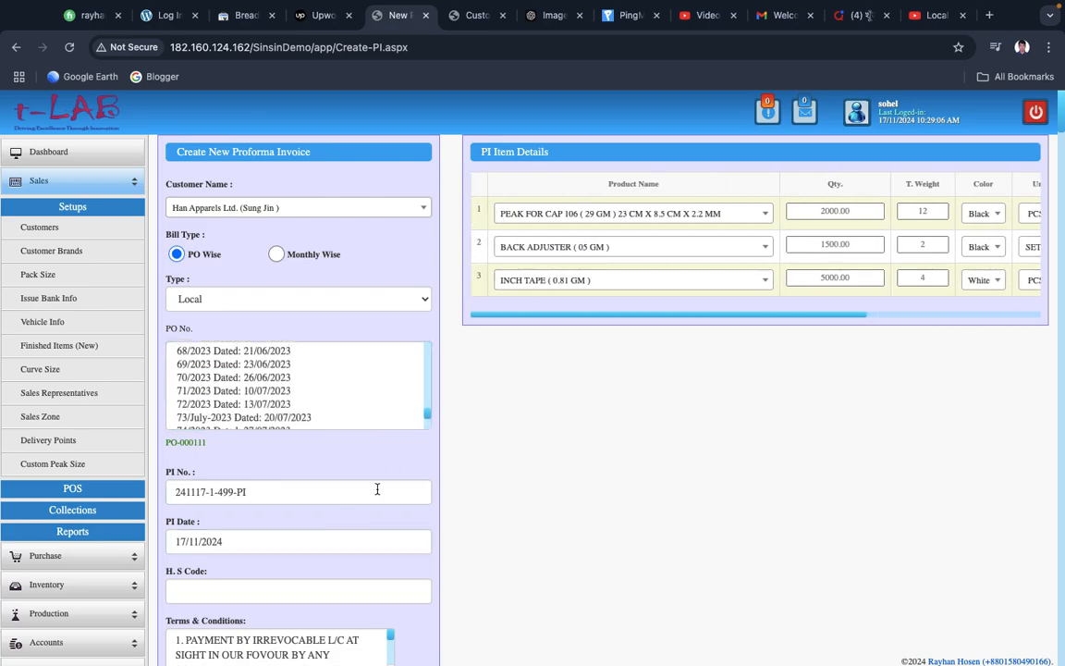
scroll(401, 481, down, 3)
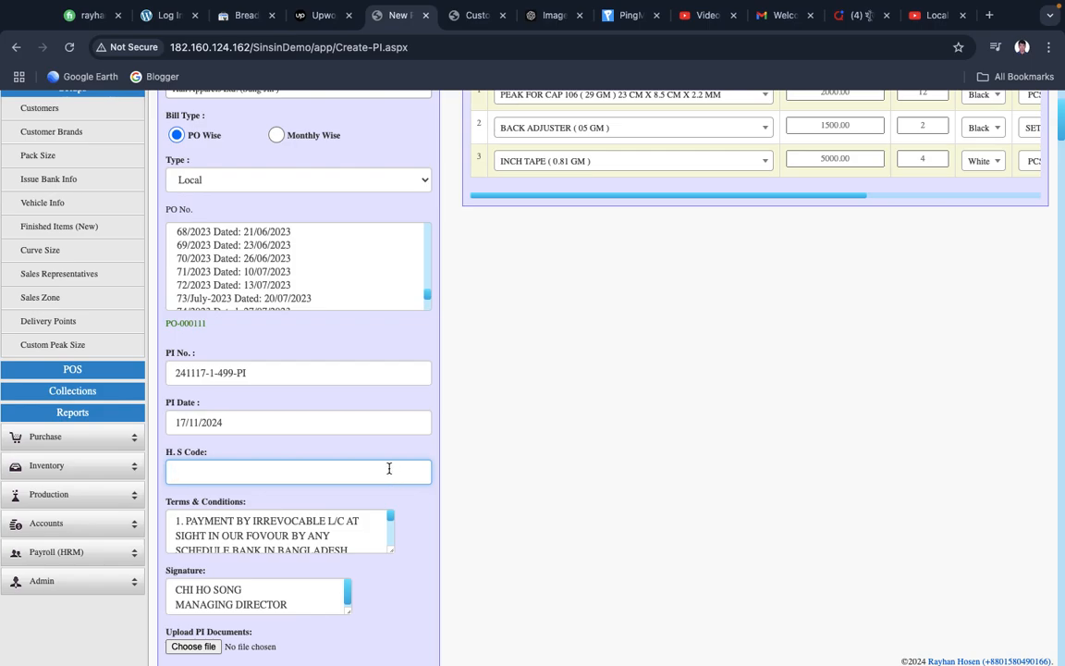
text(300400)
scroll(519, 391, down, 4)
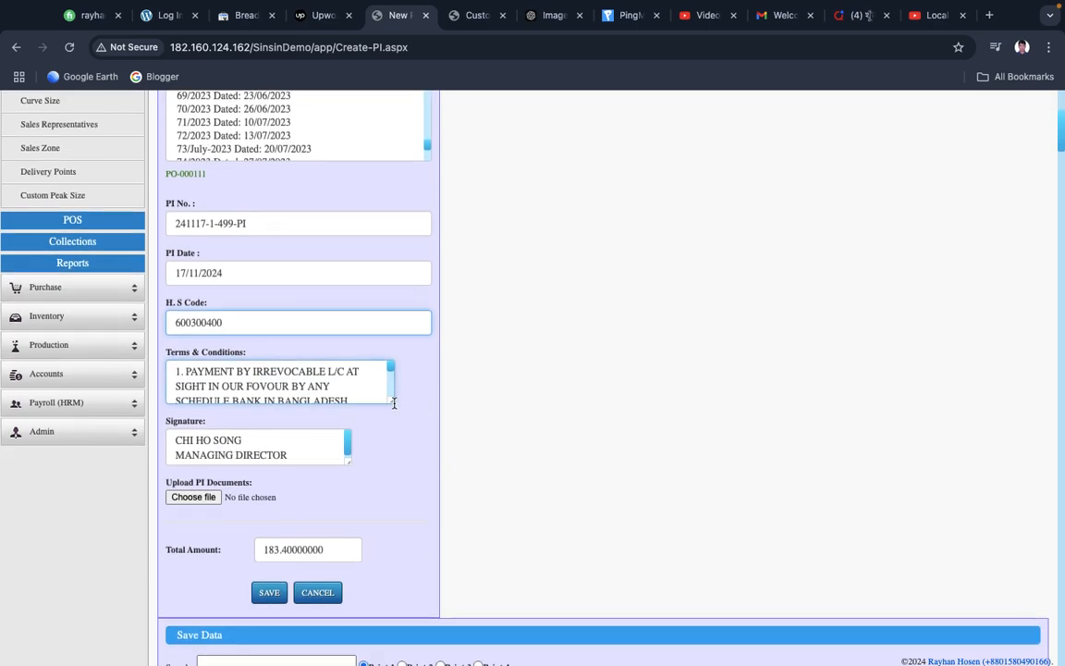
drag(393, 403, 535, 597)
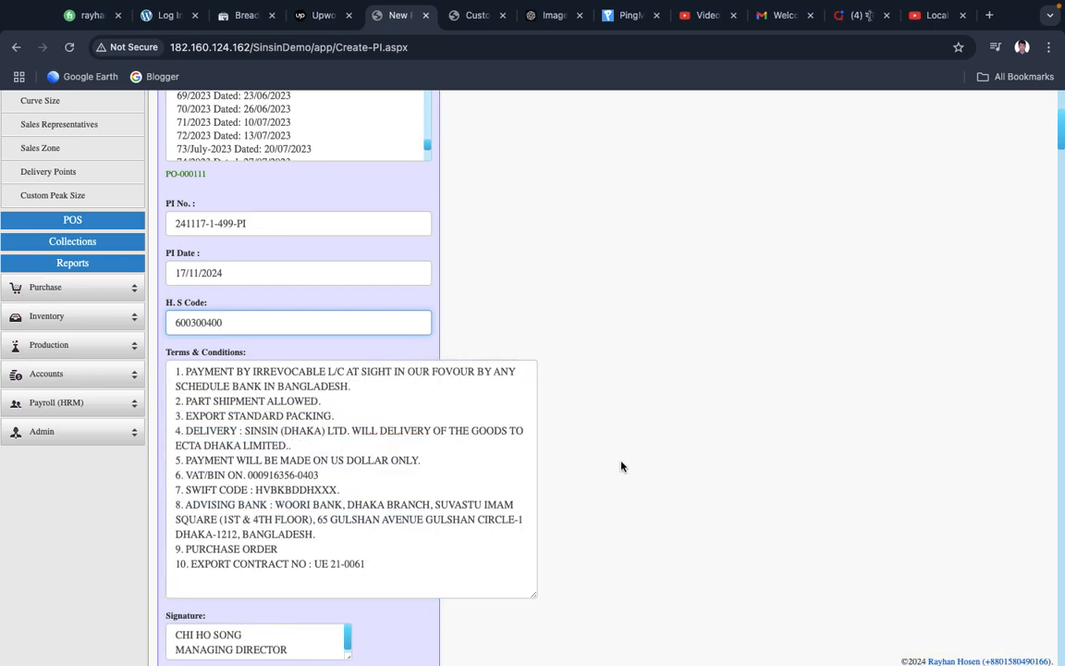
- Review the completed proforma invoice form, including its terms, signature, total amount and item details, along with the list of saved invoices
scroll(621, 466, down, 5)
scroll(621, 466, down, 1)
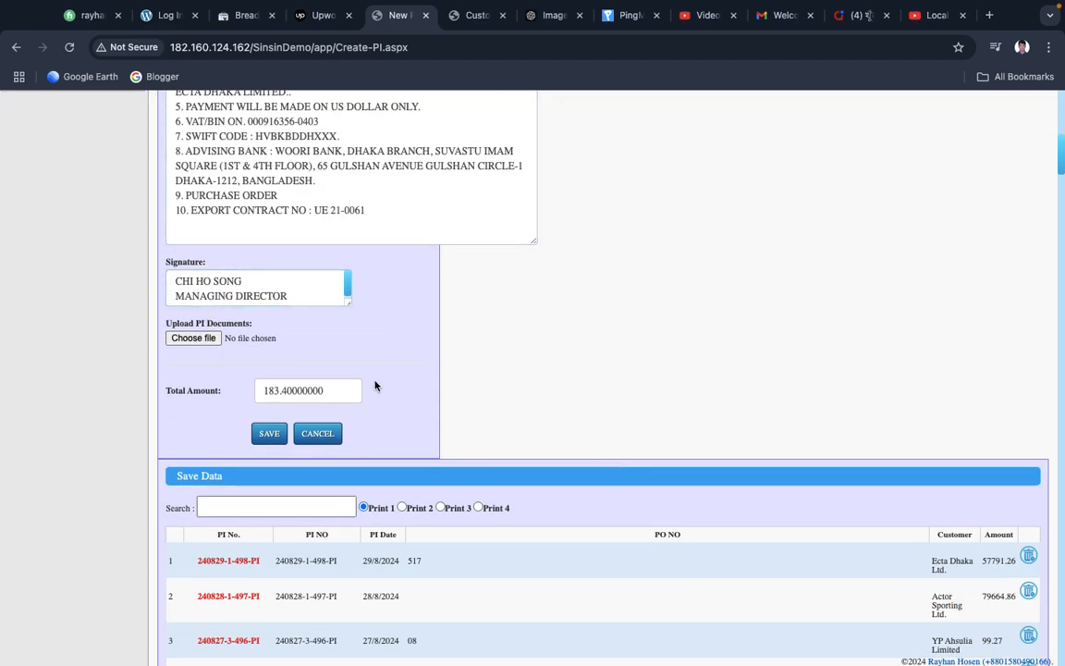
scroll(377, 400, down, 1)
scroll(377, 400, up, 3)
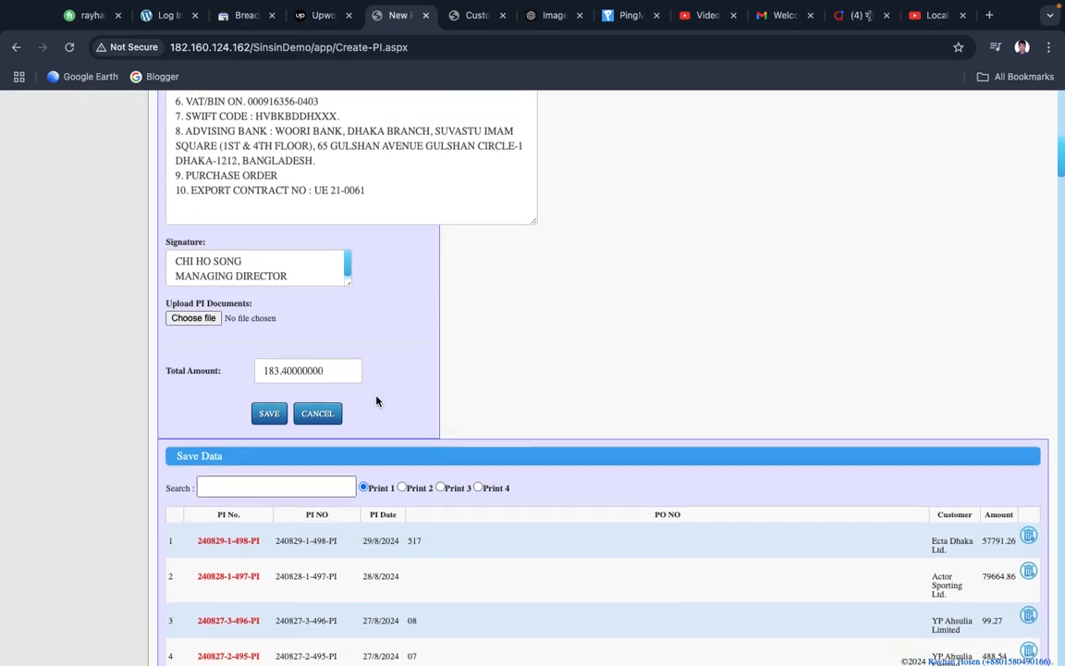
scroll(377, 401, up, 5)
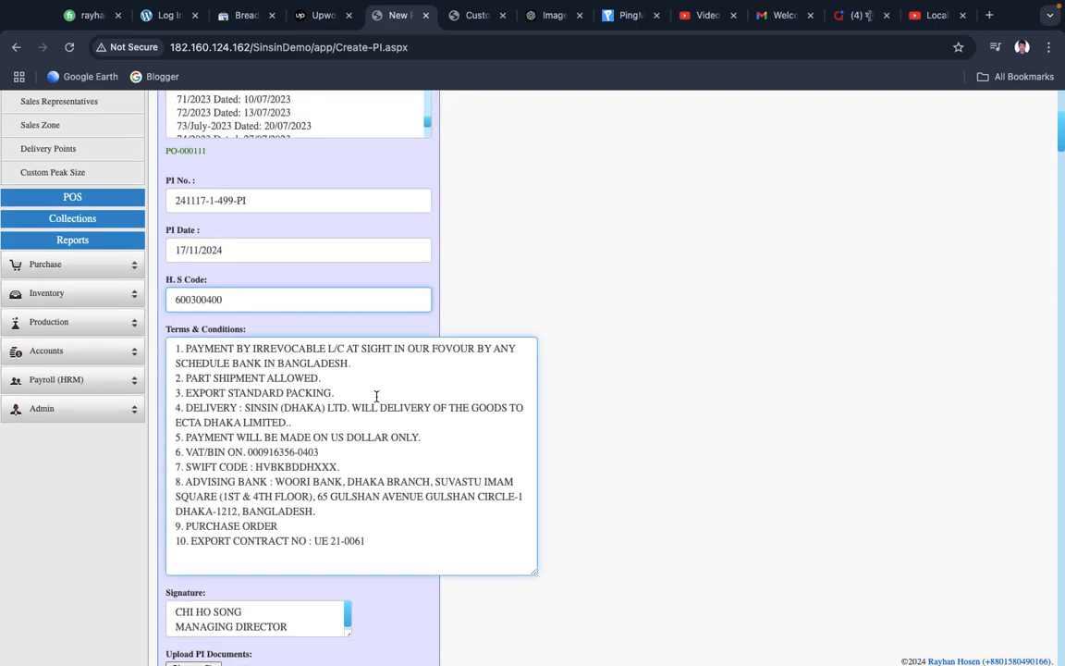
scroll(377, 402, down, 20)
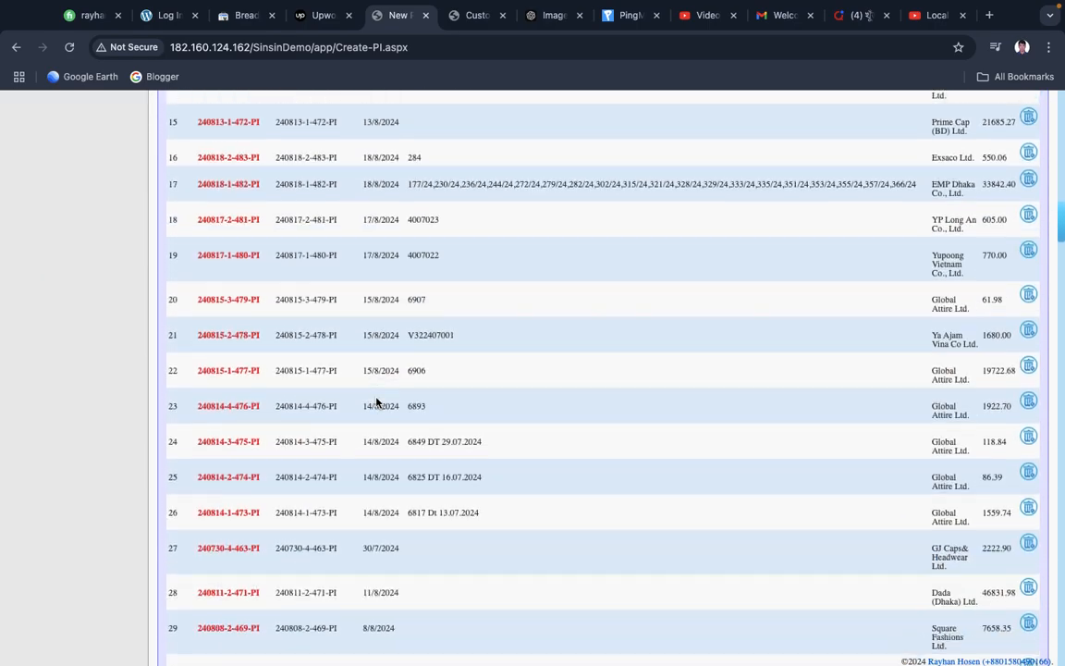
scroll(377, 402, up, 8)
scroll(376, 402, up, 10)
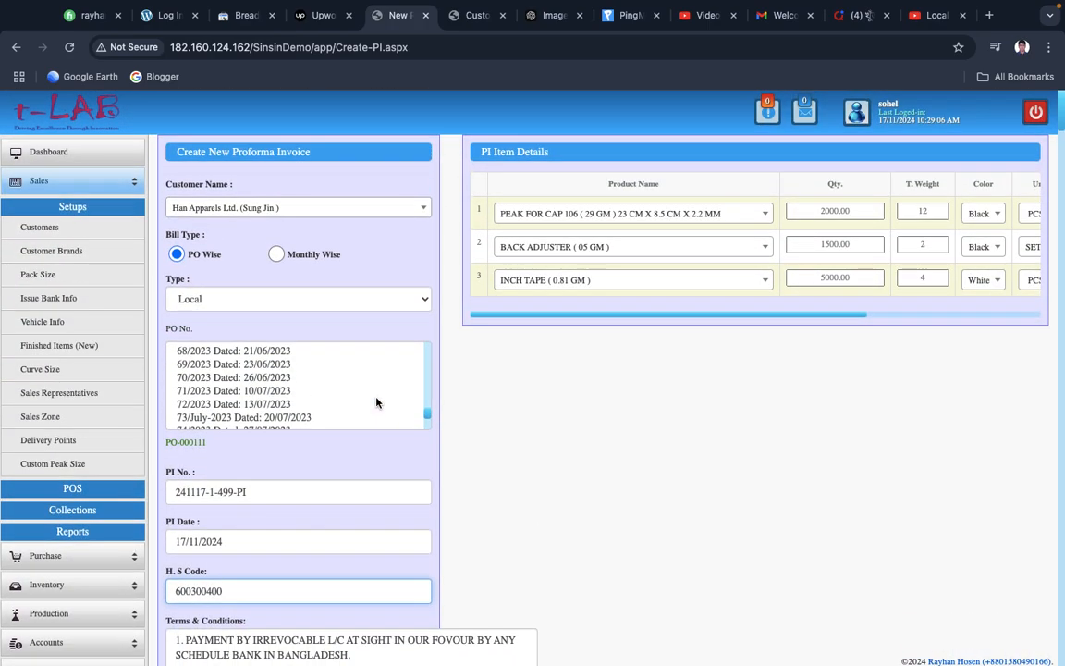
scroll(376, 403, down, 2)
scroll(376, 403, down, 2)
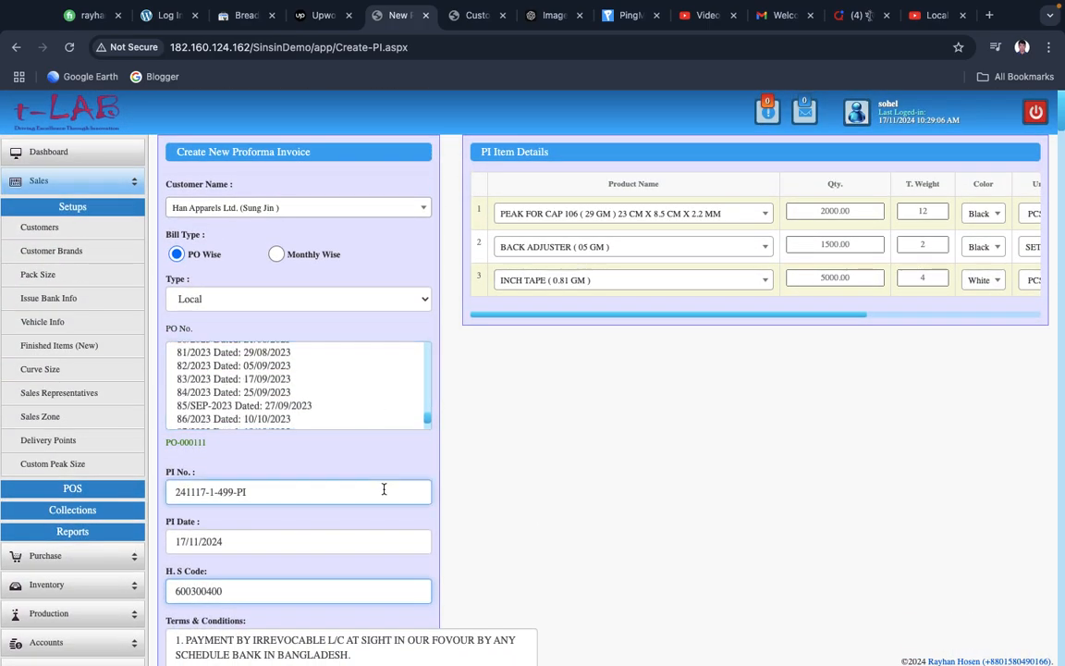
scroll(382, 490, down, 3)
scroll(384, 493, down, 8)
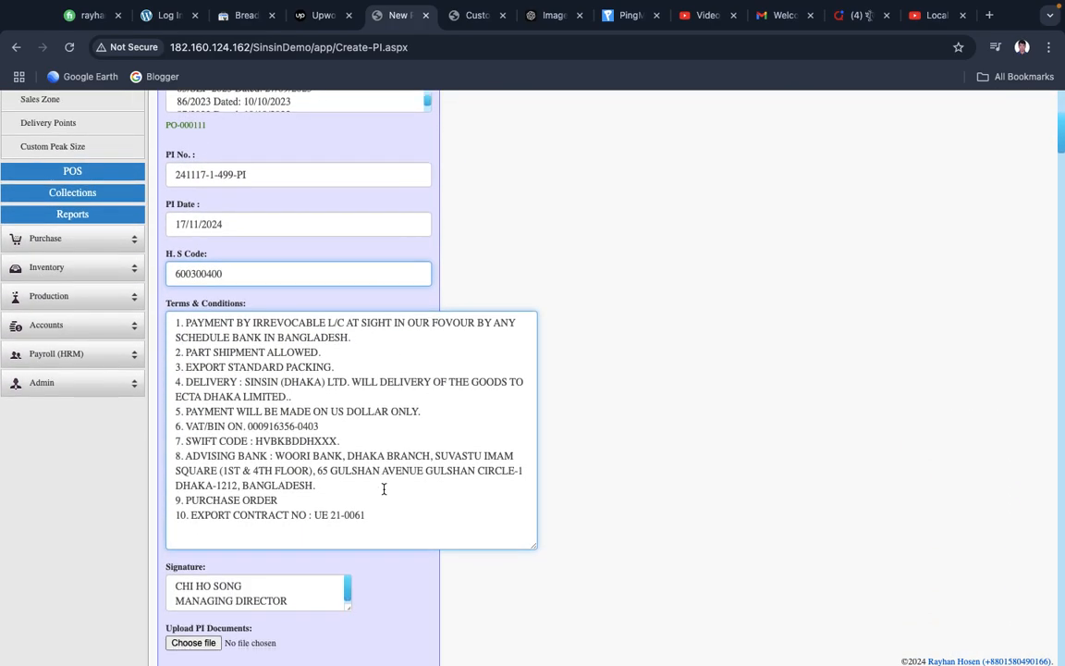
- Save the proforma invoice and bring up its entry in the saved data list
click(269, 560)
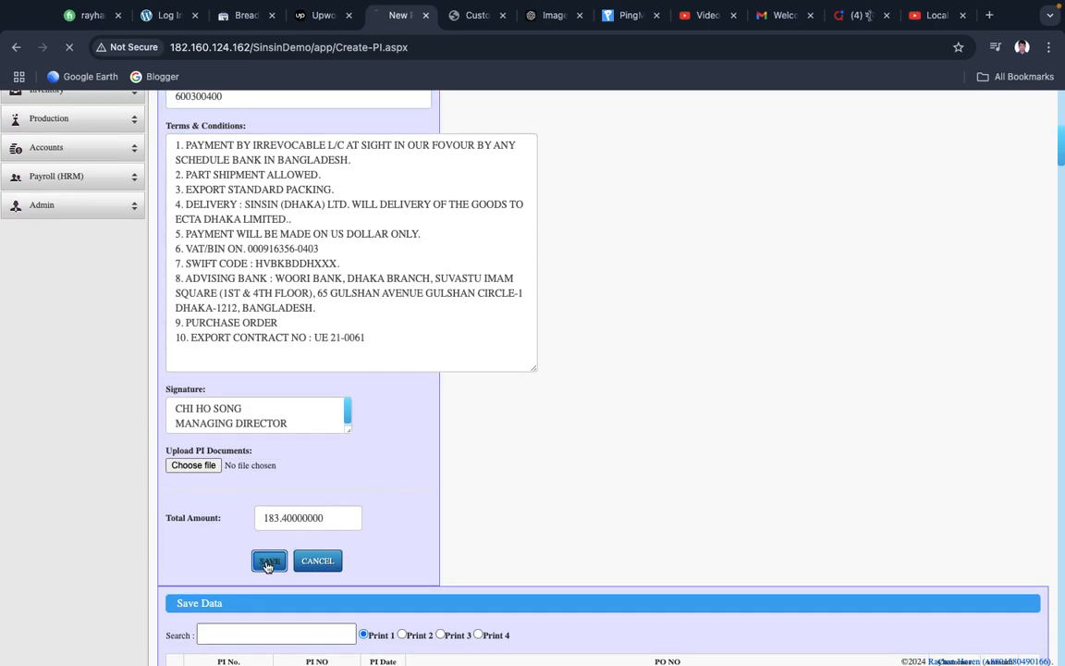
scroll(266, 564, down, 9)
scroll(267, 566, down, 2)
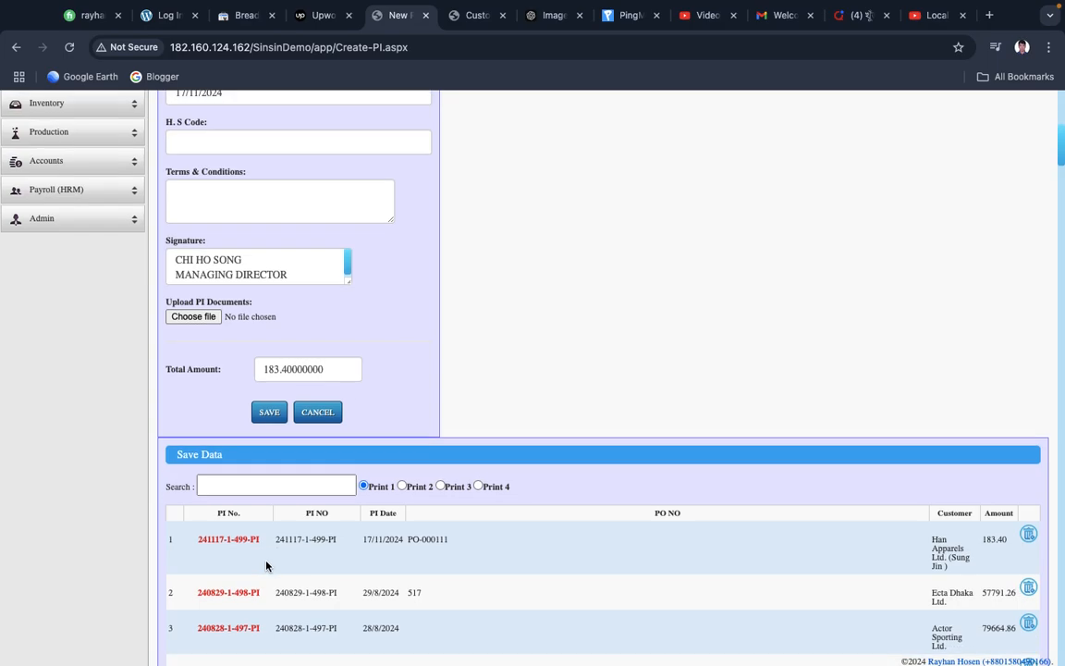
- Open the newly saved invoice's report in the Print 1 format and examine its items, recipe summary and terms
click(229, 541)
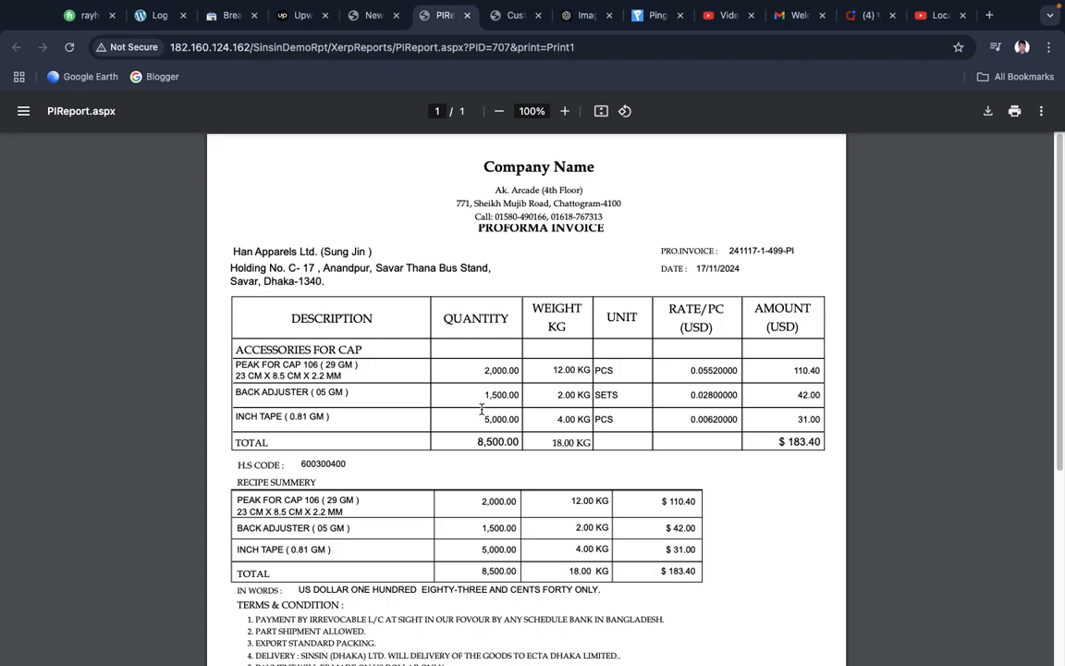
scroll(481, 409, down, 2)
scroll(481, 408, down, 4)
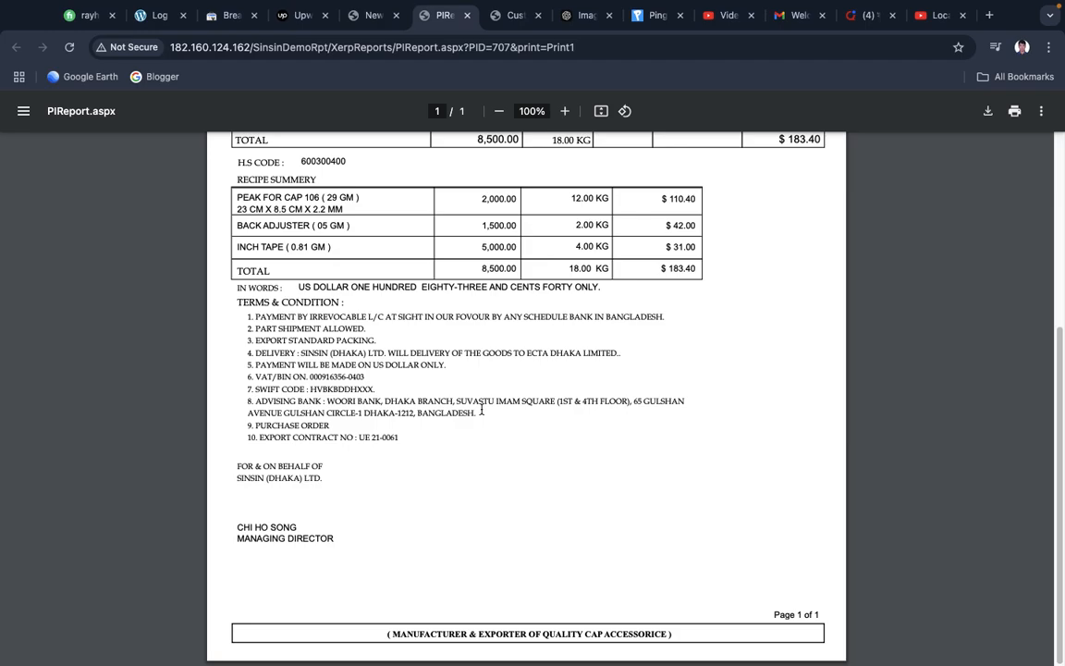
scroll(480, 409, up, 5)
scroll(481, 409, up, 2)
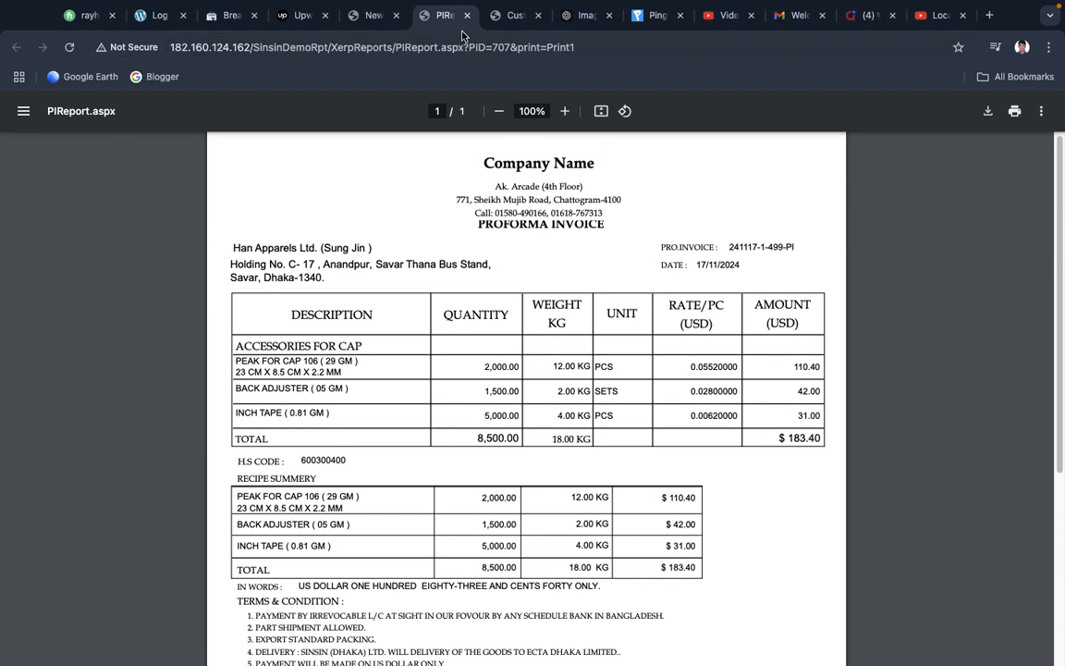
- Return to the proforma invoice form, switch the bill type to Monthly Wise and set Date From to 01/11/2024
click(356, 15)
click(385, 210)
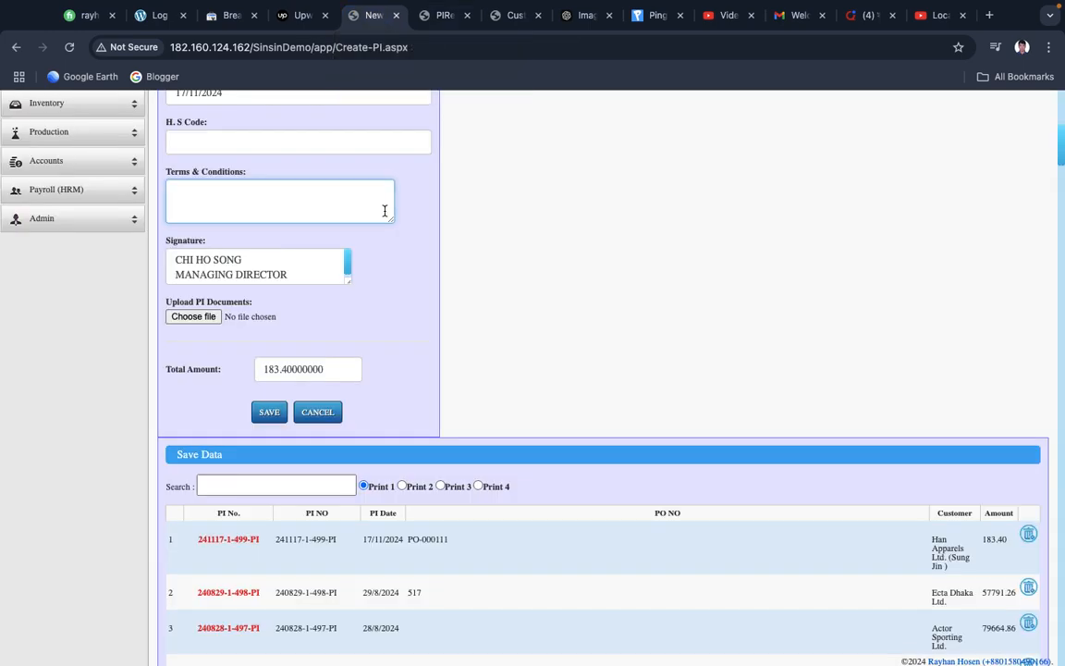
scroll(385, 213, up, 5)
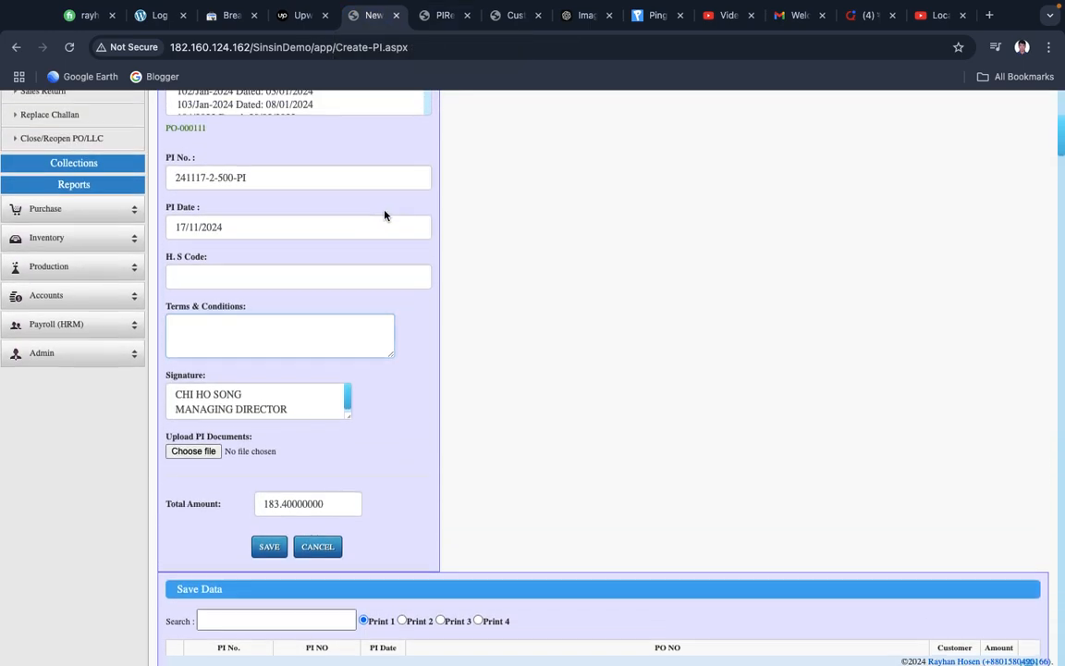
scroll(384, 214, up, 4)
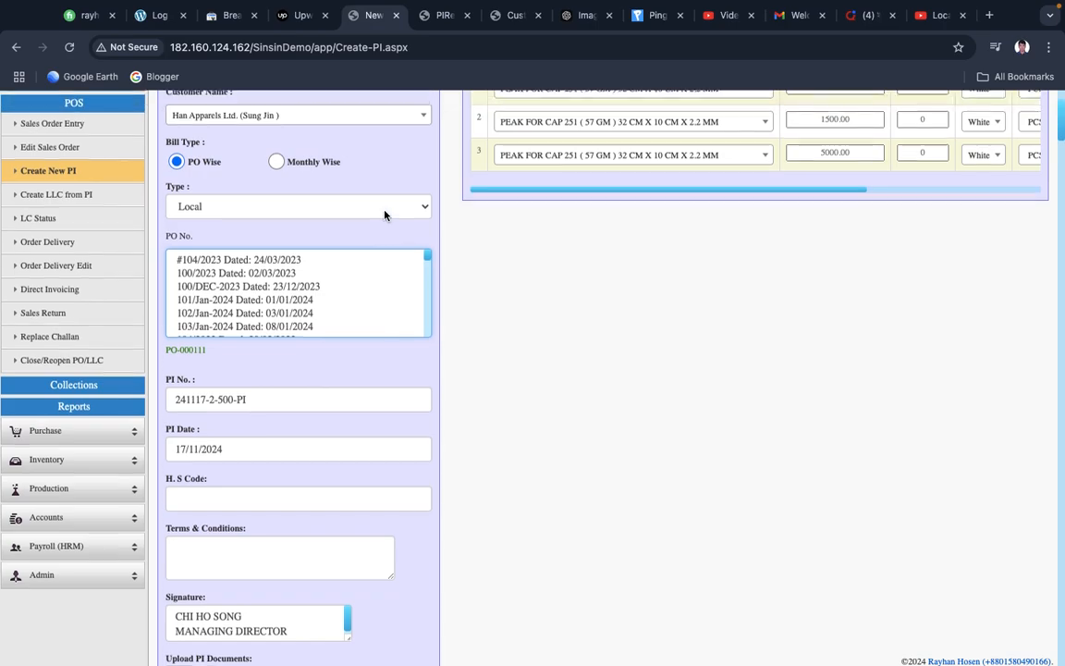
scroll(385, 215, up, 2)
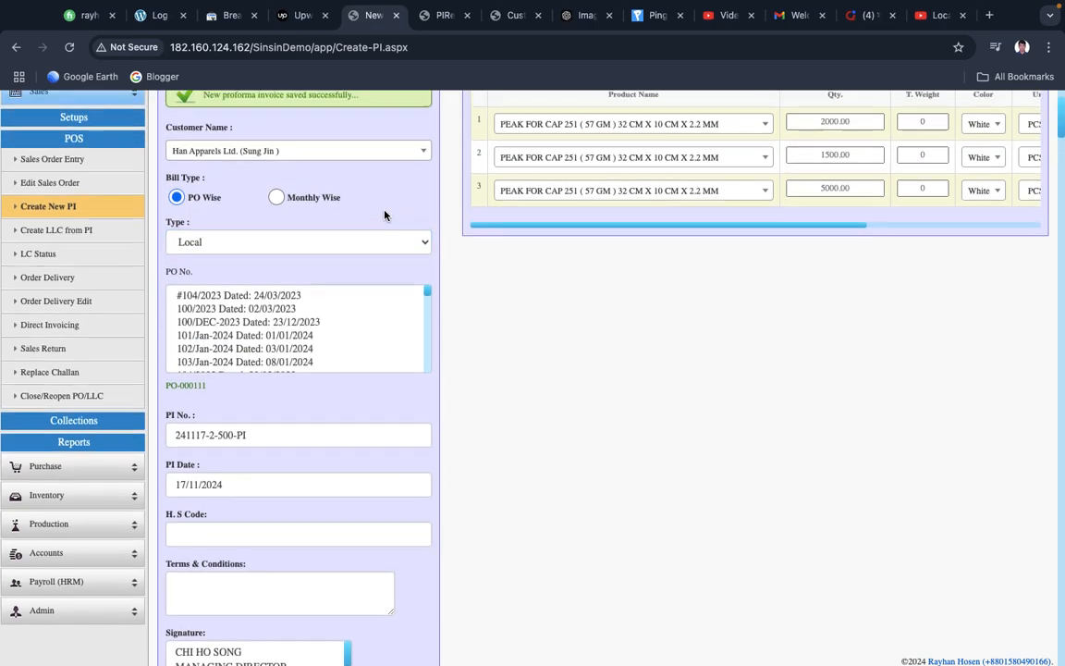
click(276, 214)
click(181, 299)
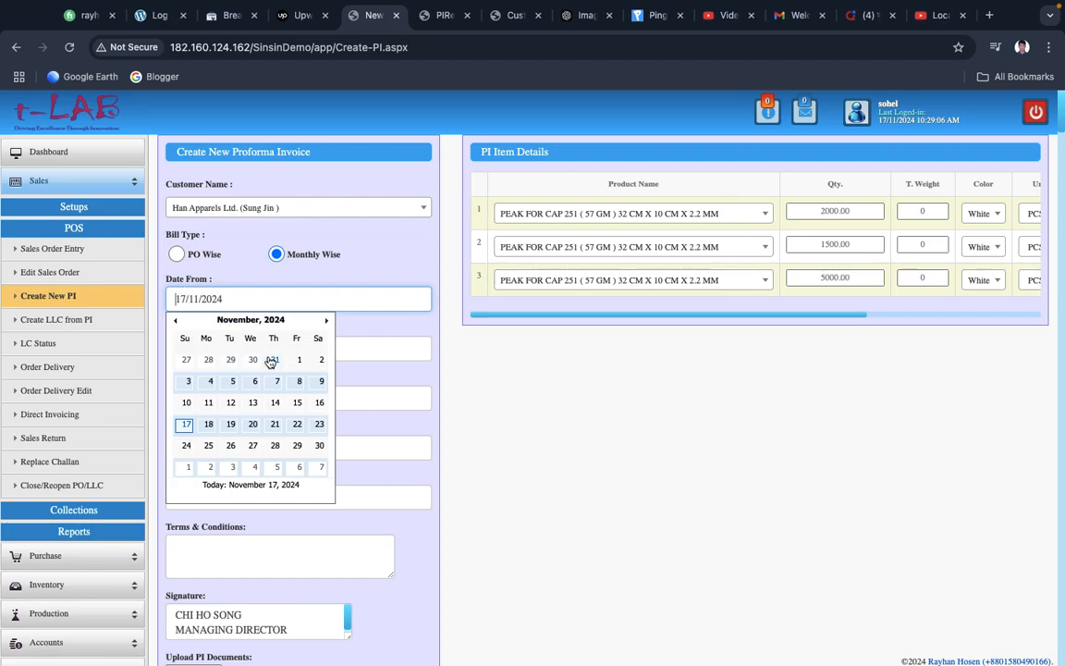
click(298, 360)
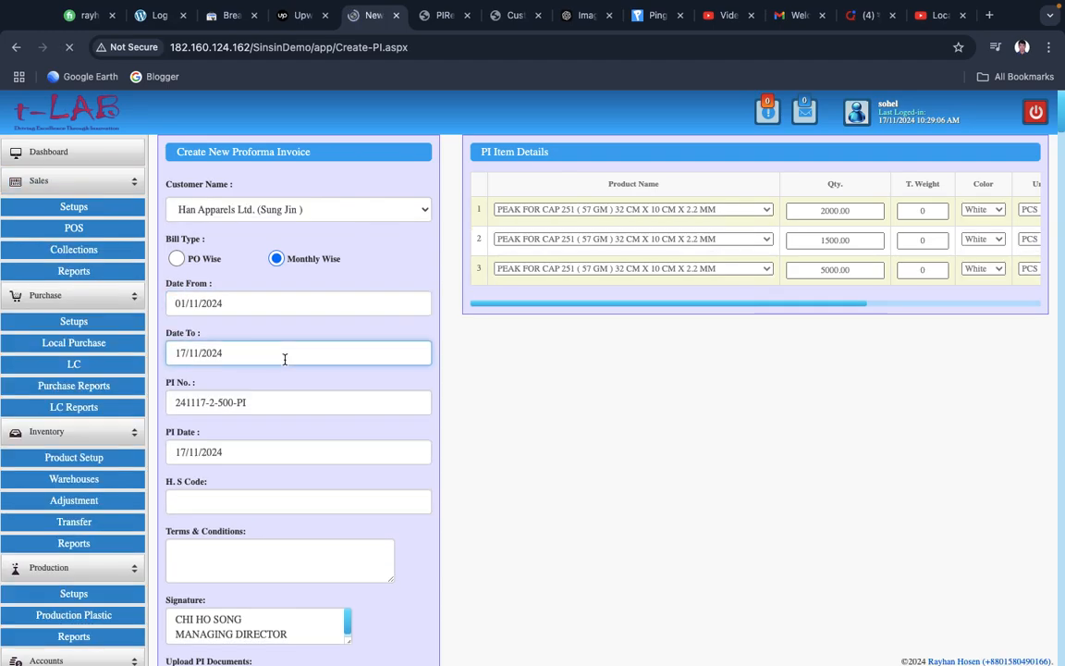
- Change the customer of the monthly invoice to Actor Sporting Ltd
click(311, 209)
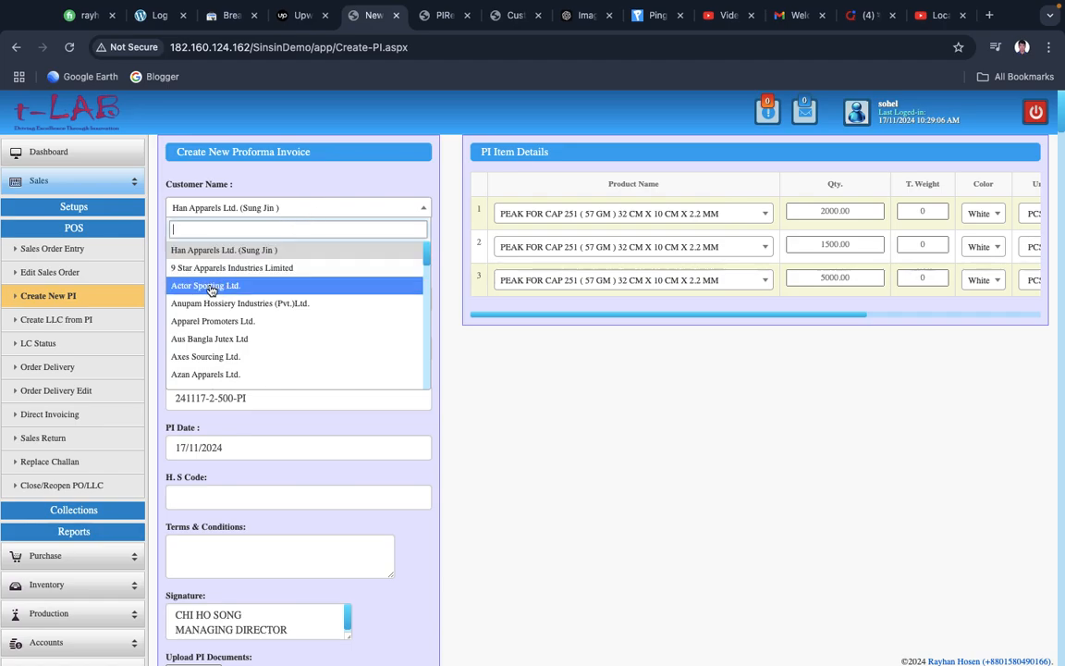
click(374, 196)
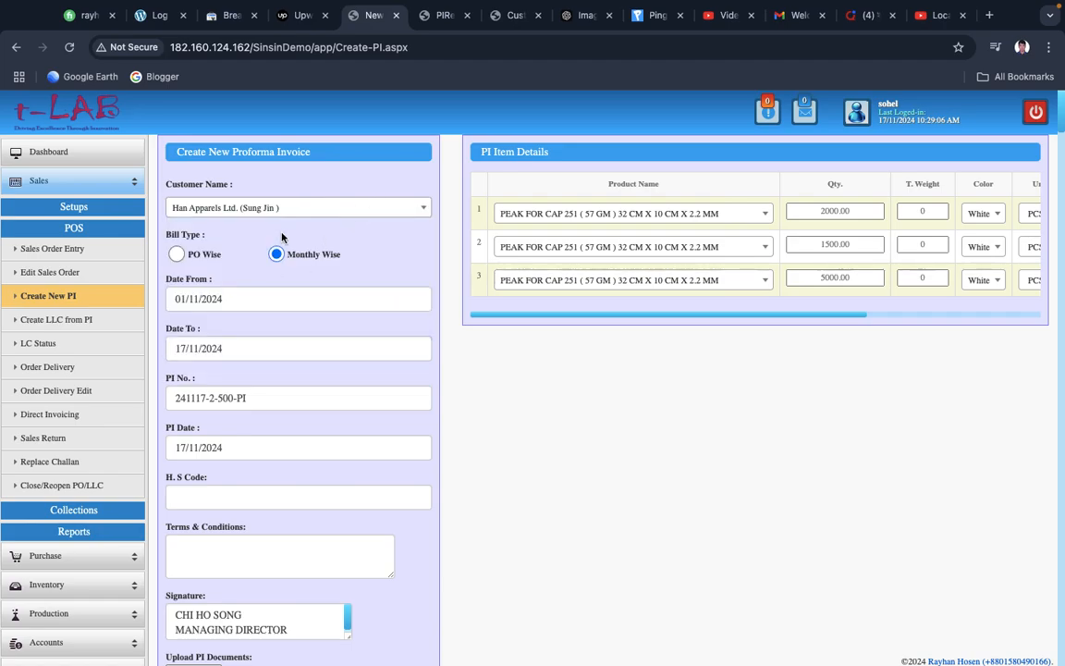
click(259, 199)
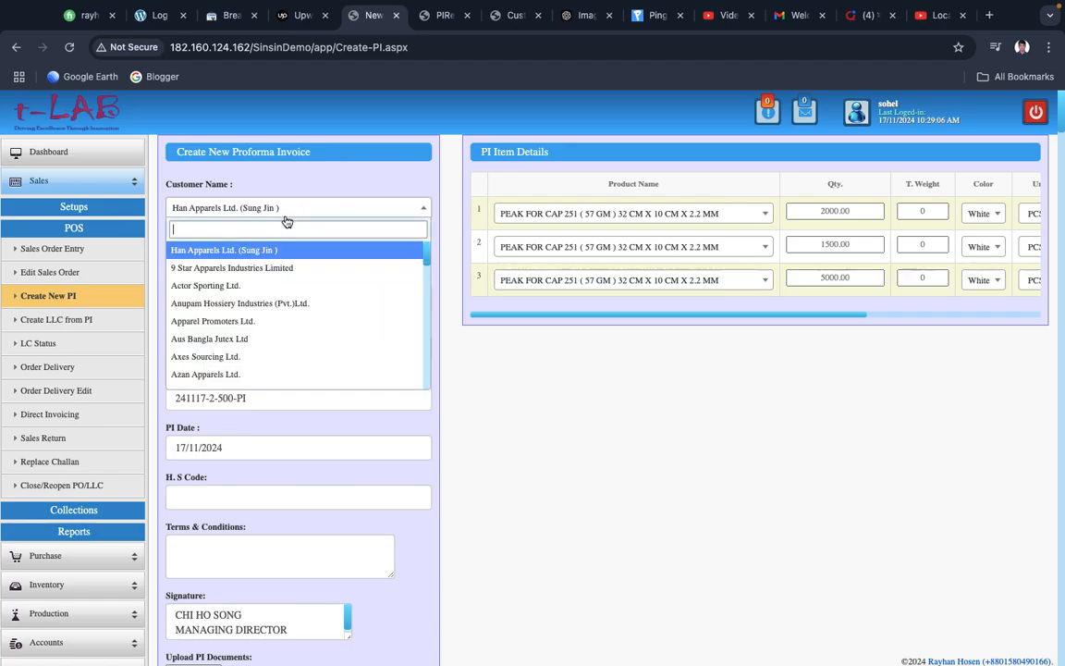
click(230, 288)
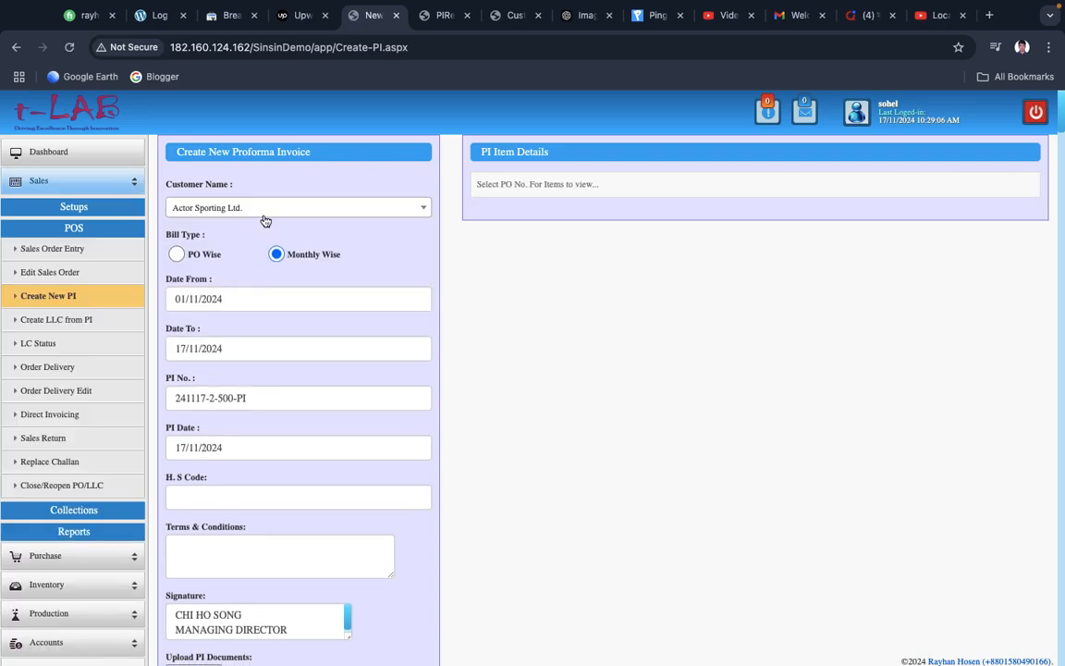
- Set the monthly billing period's Date From to 01/07/2024
click(221, 295)
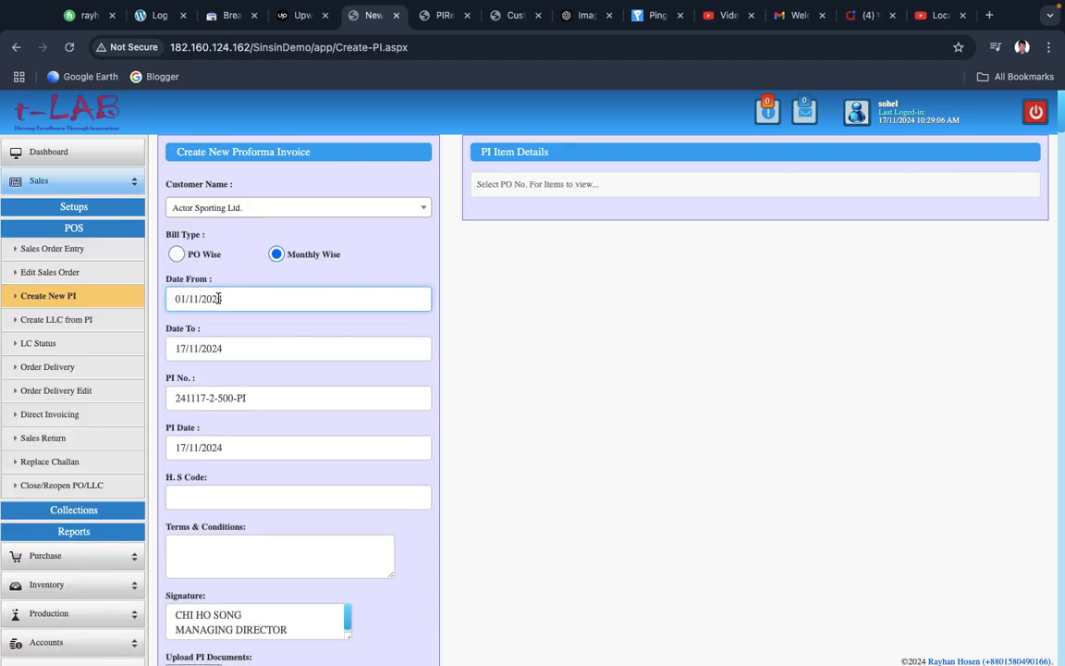
click(221, 298)
click(179, 321)
click(180, 321)
click(179, 321)
click(179, 321)
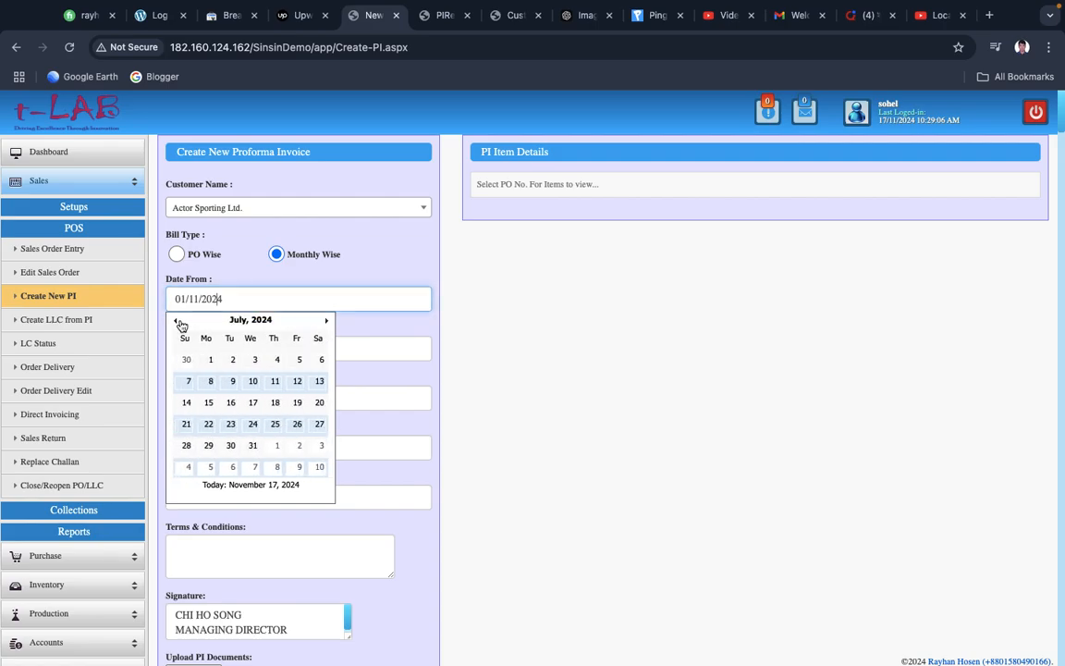
click(210, 359)
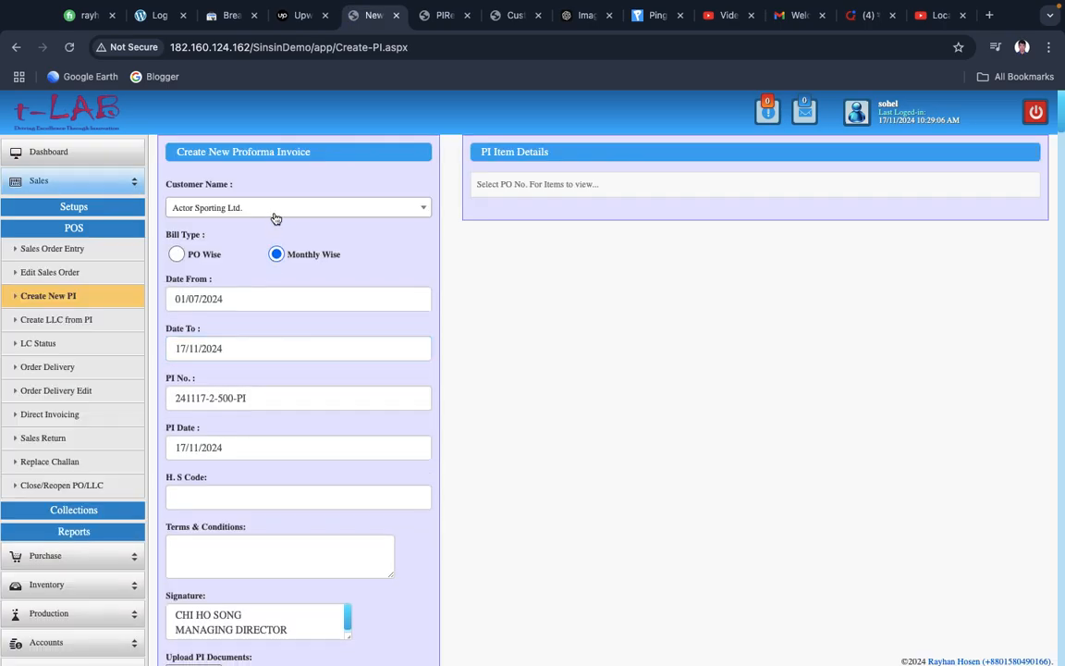
- Switch the customer to 9 Star Apparels Industries Limited and back to Actor Sporting Ltd. to load the items for the period
click(274, 211)
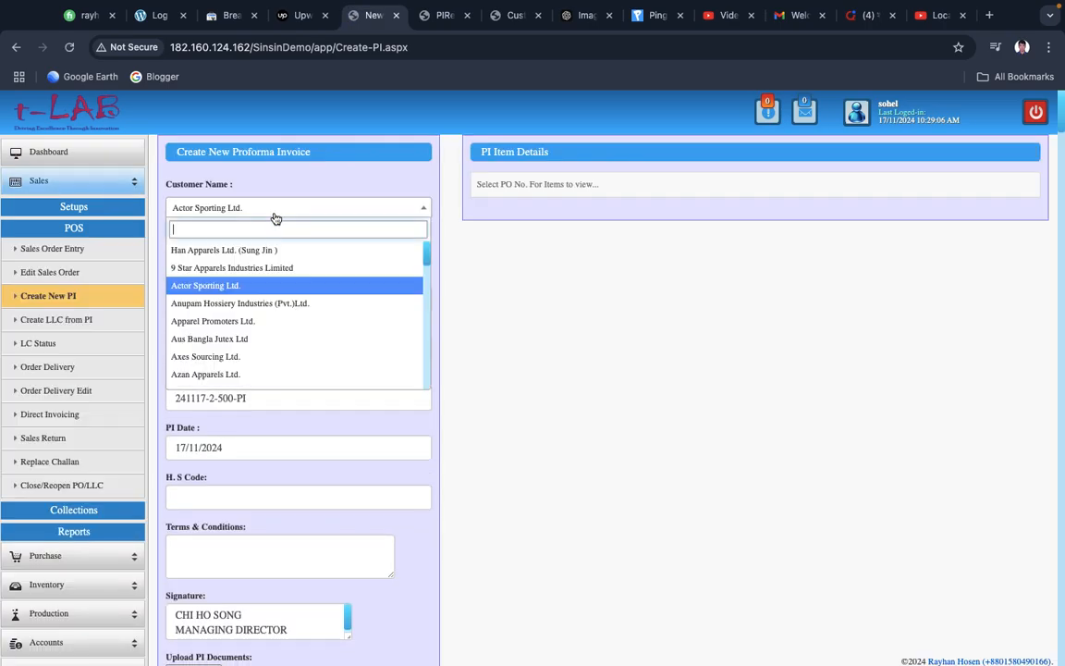
click(201, 267)
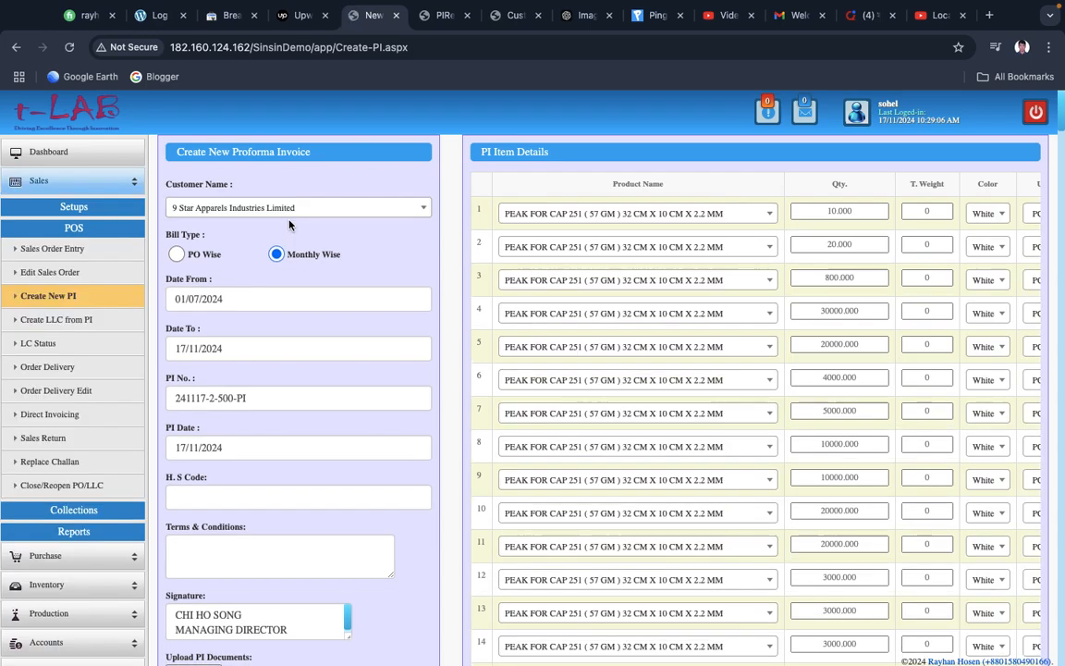
click(290, 218)
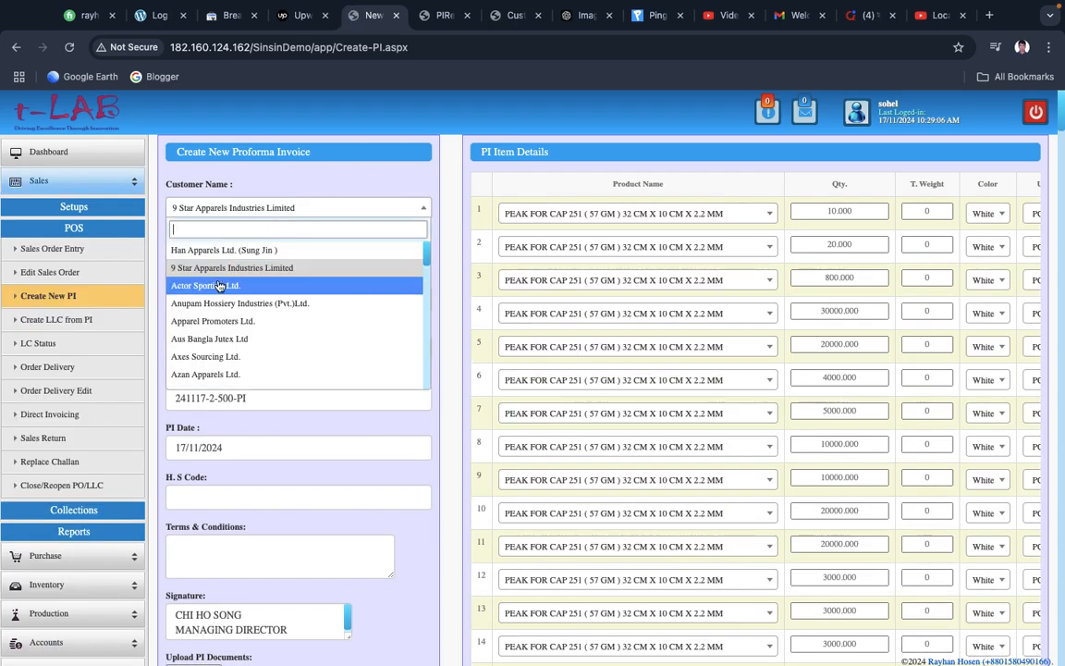
click(216, 281)
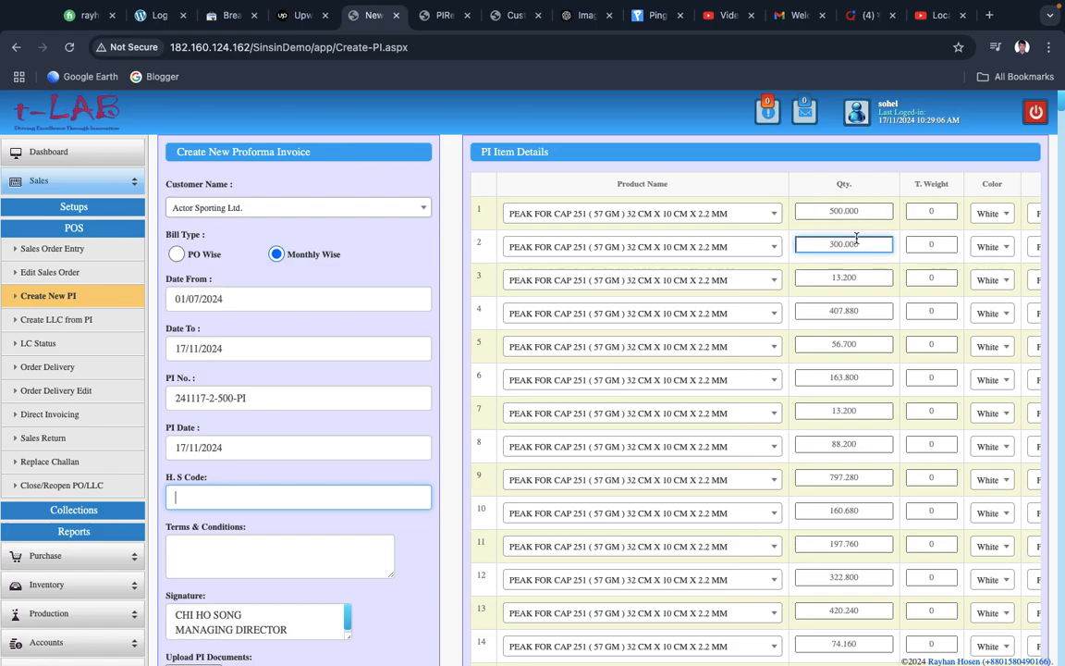
- Choose PEAK FOR CAP 251 for item 1, BACK ADJUSTER (05 GM) for item 2 and INCH TAPE (0.81 GM) for item 3
click(745, 217)
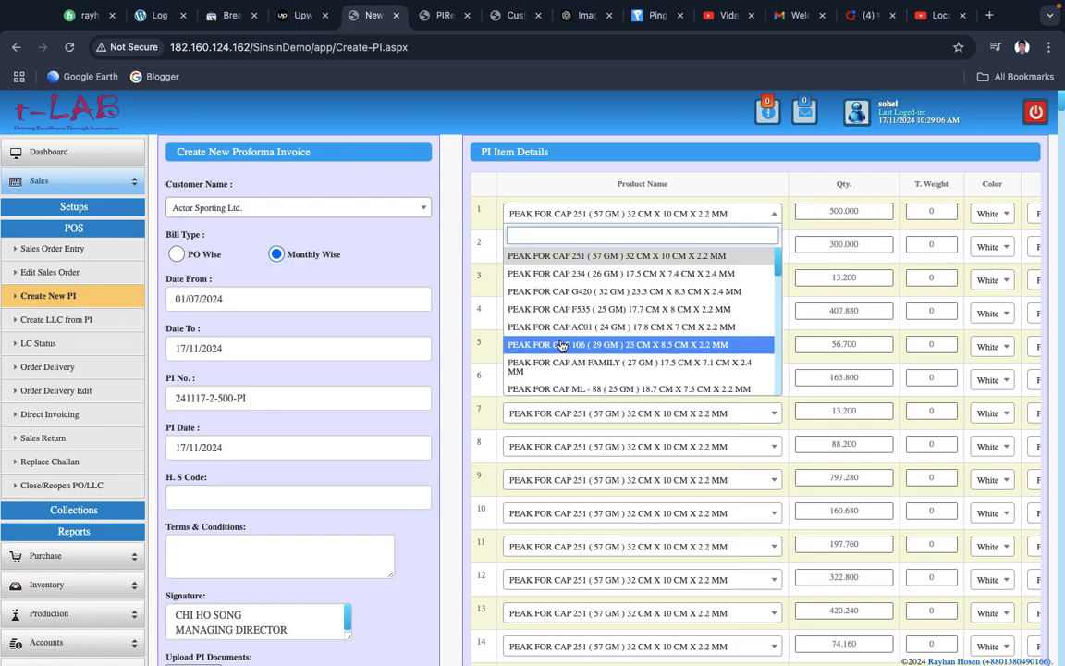
click(544, 256)
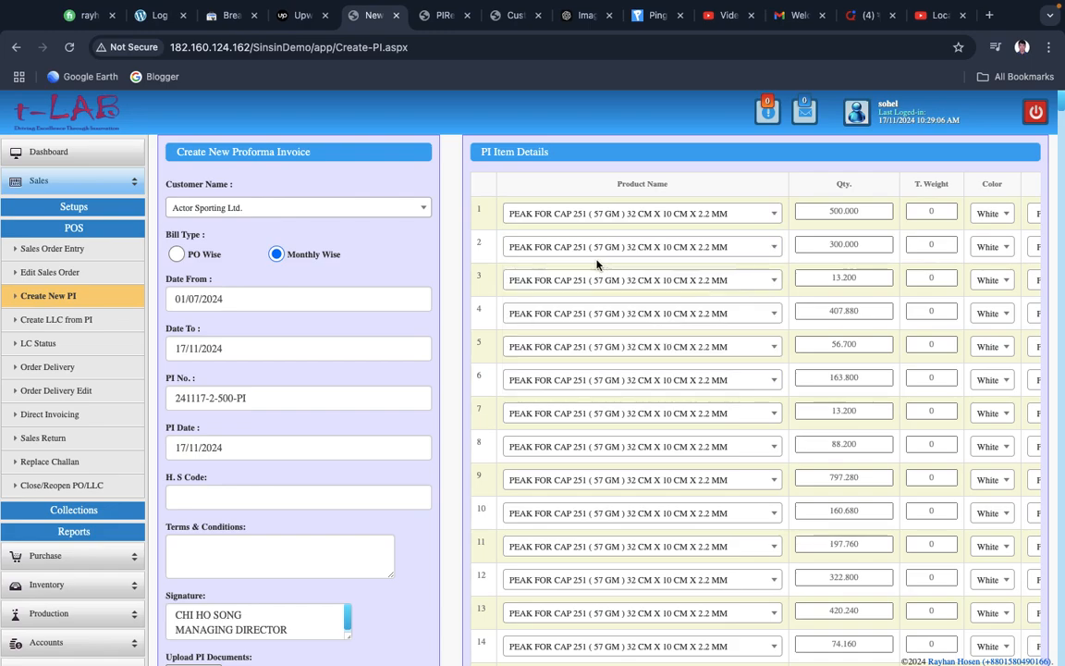
click(536, 242)
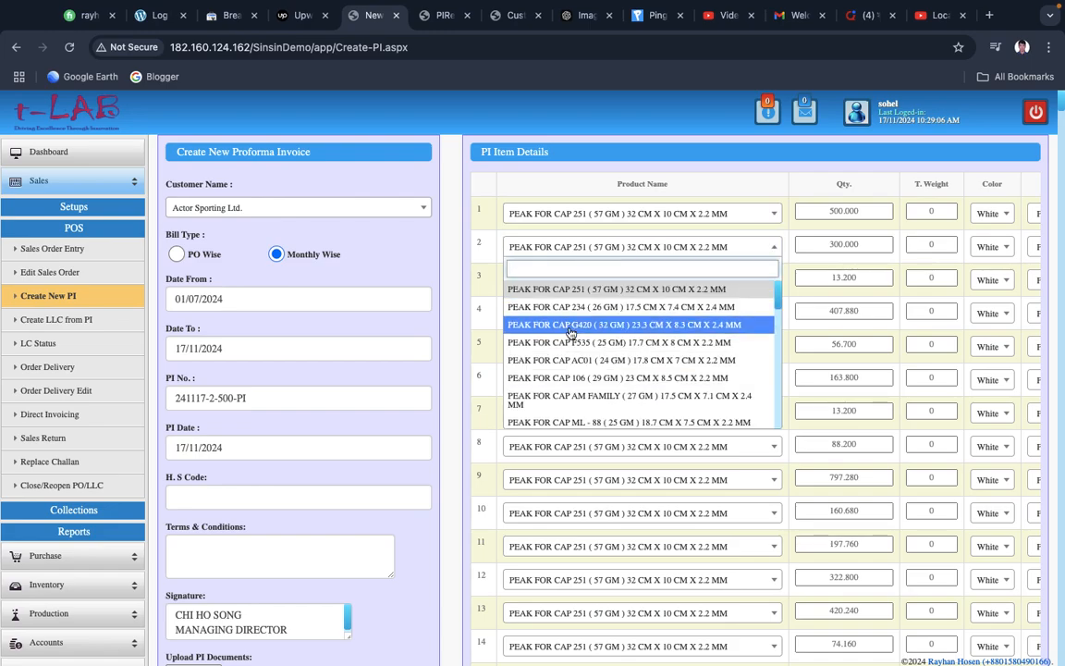
text(adj)
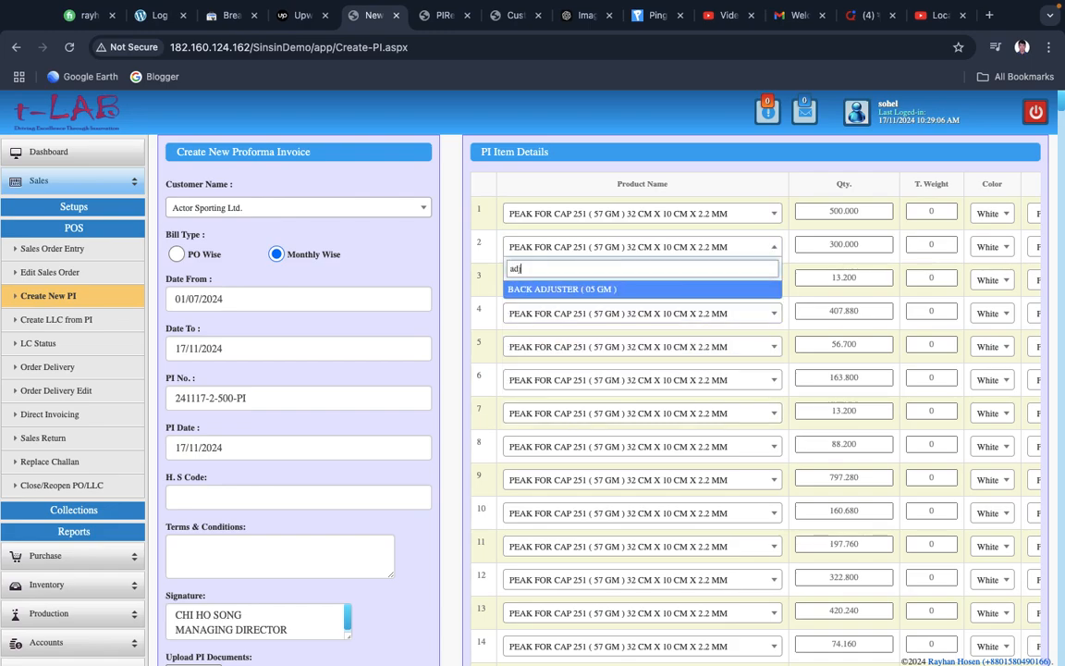
click(564, 290)
click(603, 283)
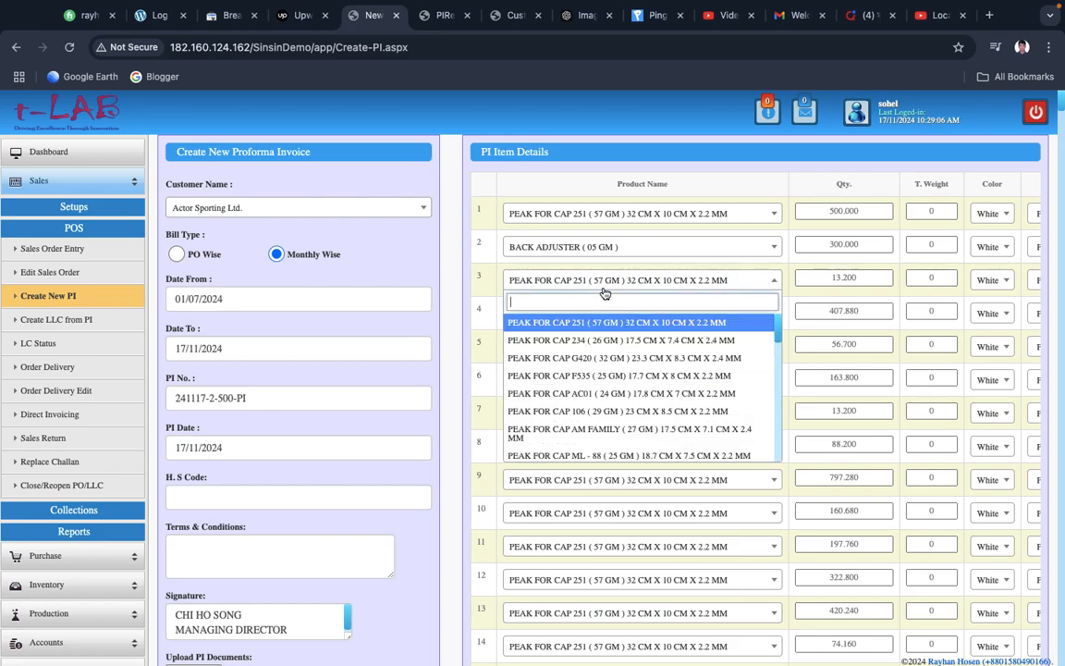
text(inc)
click(586, 322)
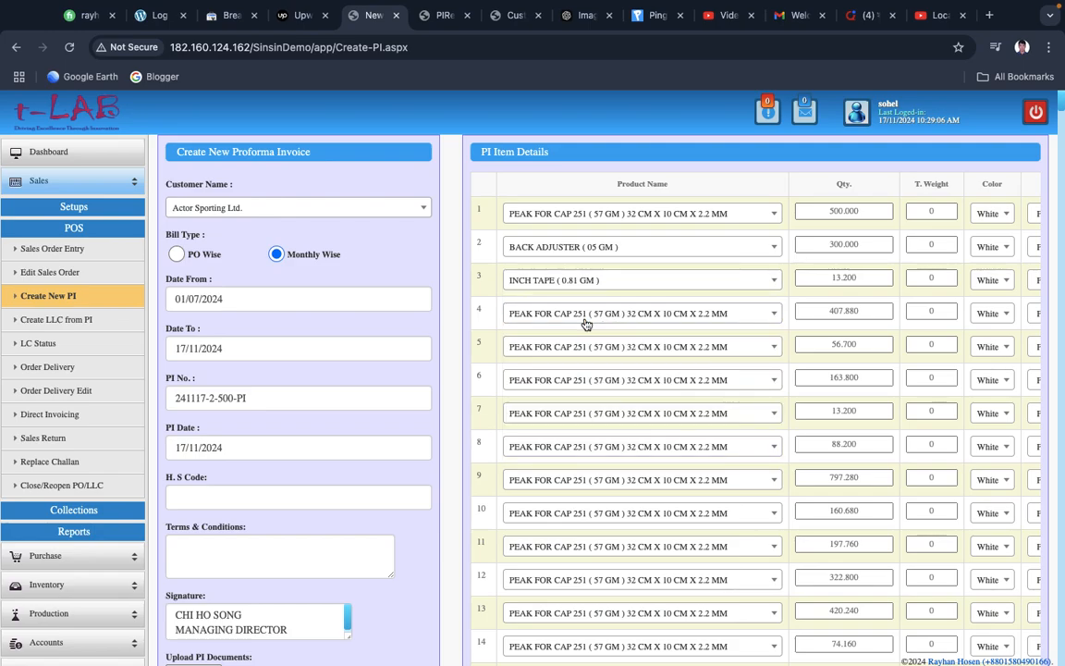
- Set the total weights of the first three invoice items to 2, 3 and 4
click(932, 214)
click(936, 242)
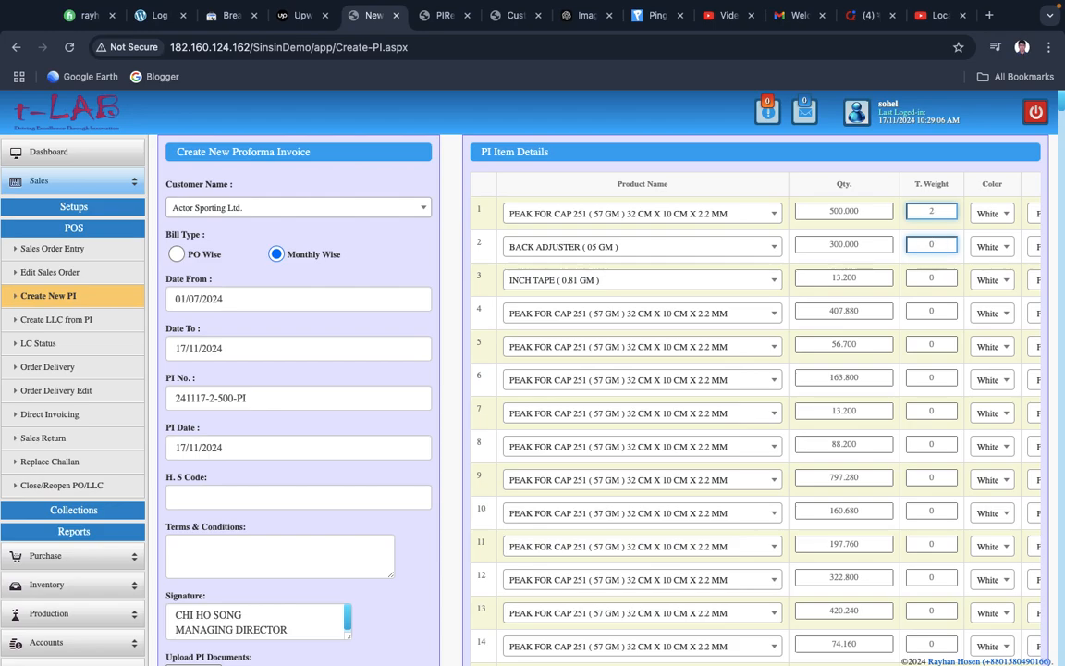
click(924, 248)
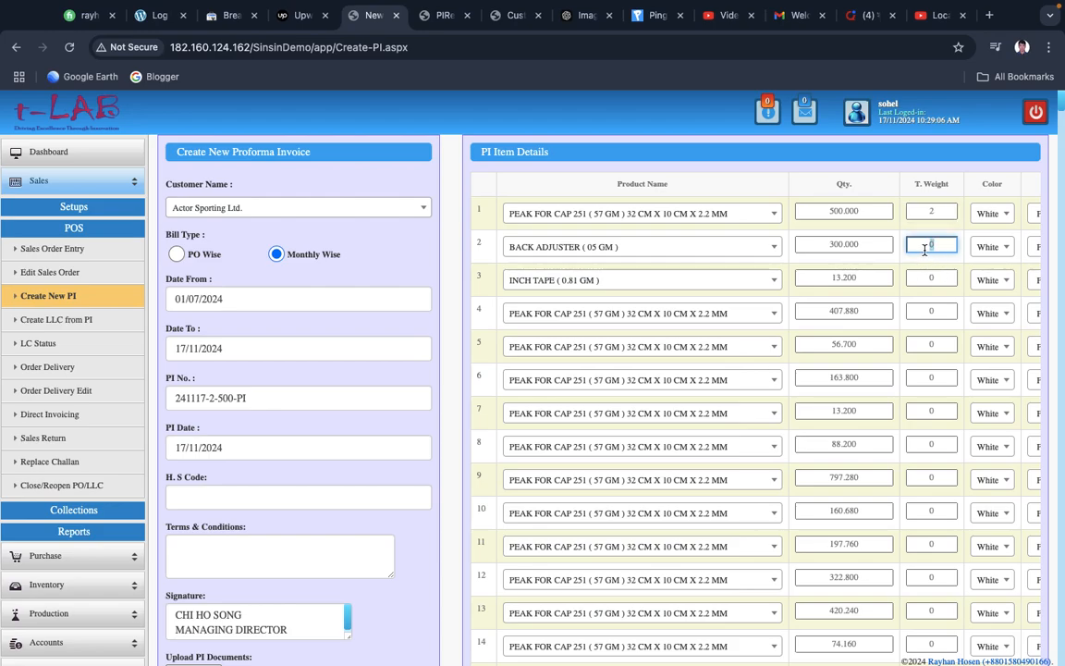
click(934, 275)
text(4)
- Set the color of items 1 and 3 to Black and the back adjuster's unit to SETS
click(991, 214)
click(996, 274)
click(994, 279)
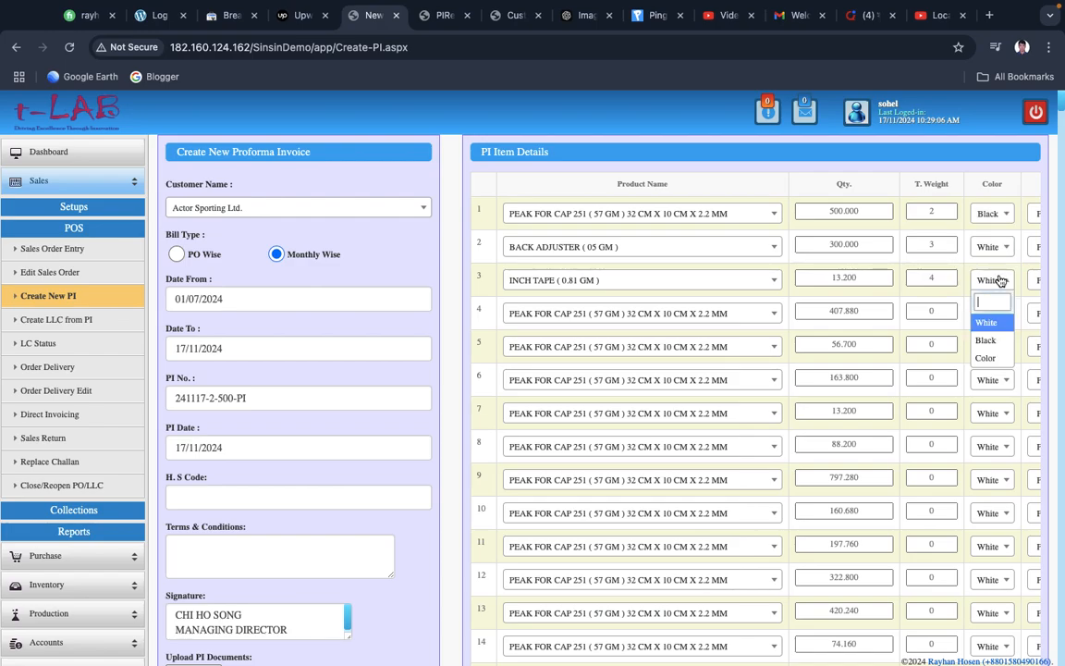
click(993, 342)
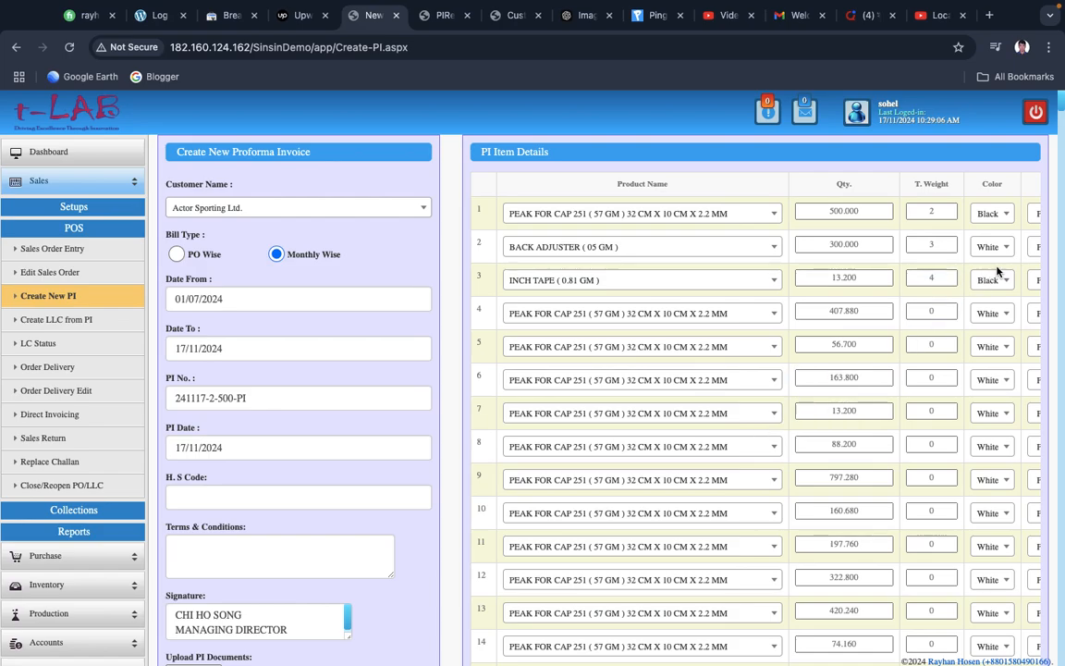
scroll(998, 270, right, 5)
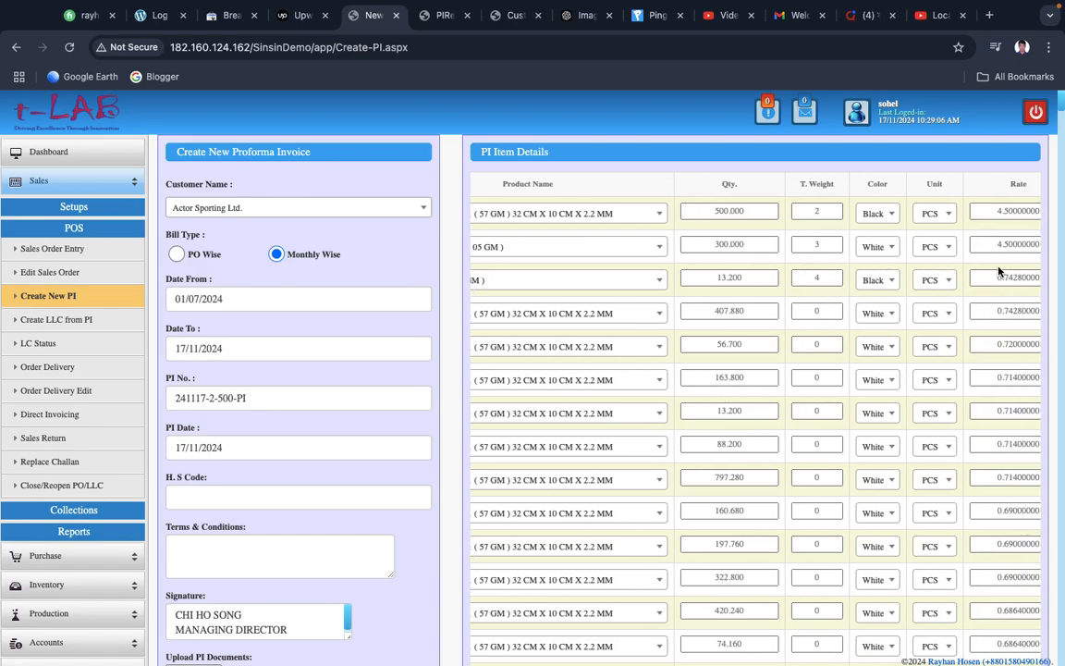
click(900, 247)
click(901, 307)
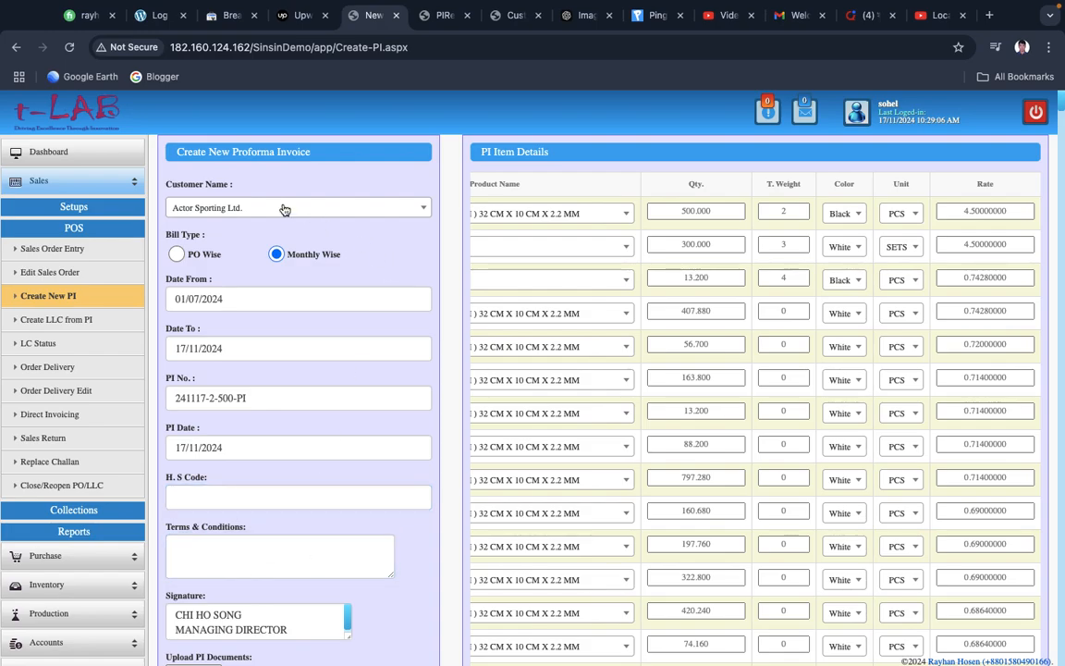
- Glance at the PO-wise invoice report, reload the proforma invoice form and set the bill type to Monthly Wise
click(442, 15)
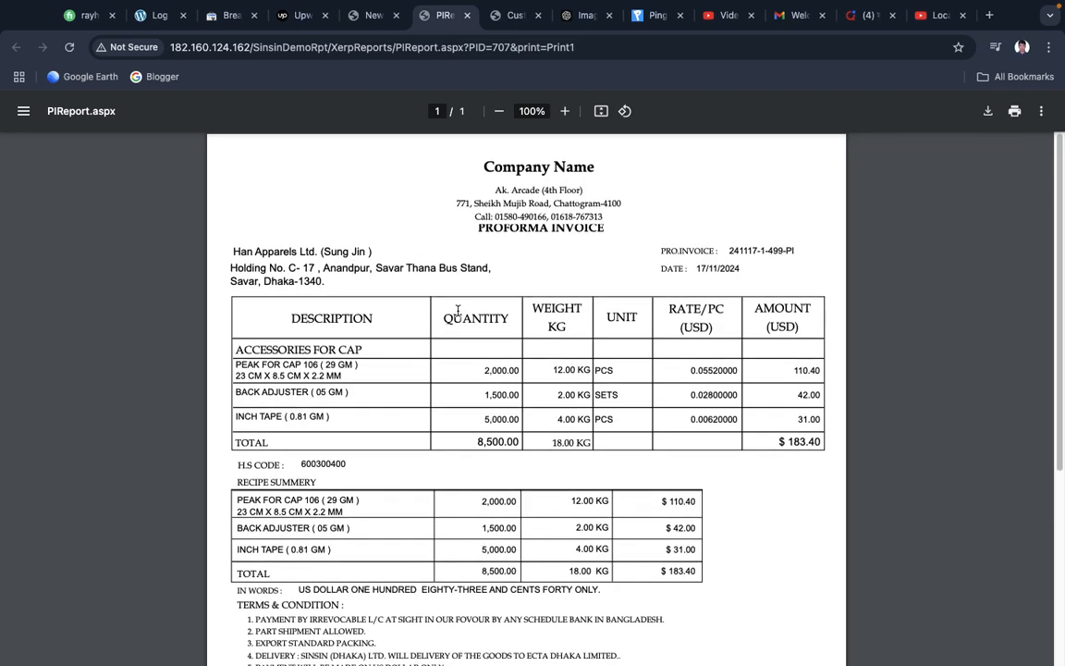
click(372, 28)
click(422, 54)
key(Return)
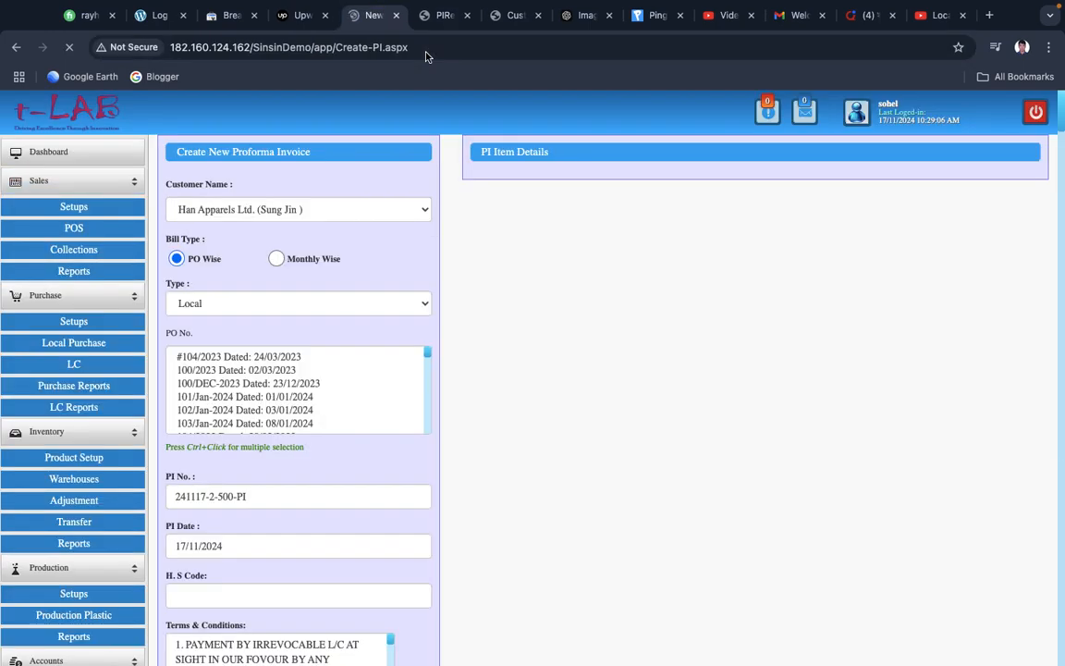
click(277, 255)
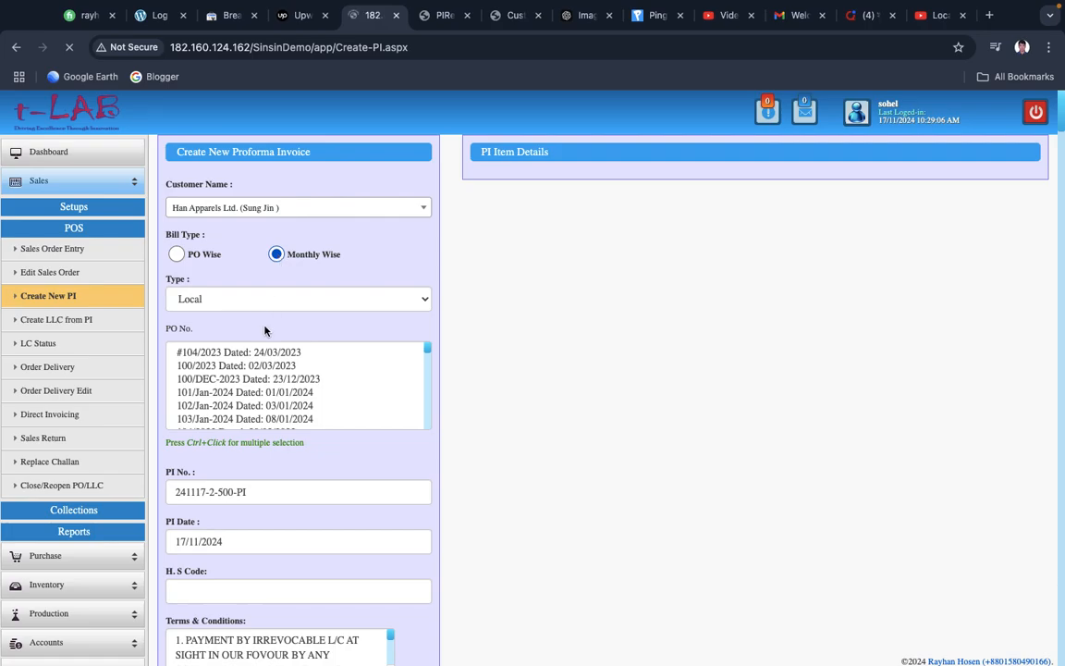
- Set the billing period's Date From to 01/07/2024
click(219, 297)
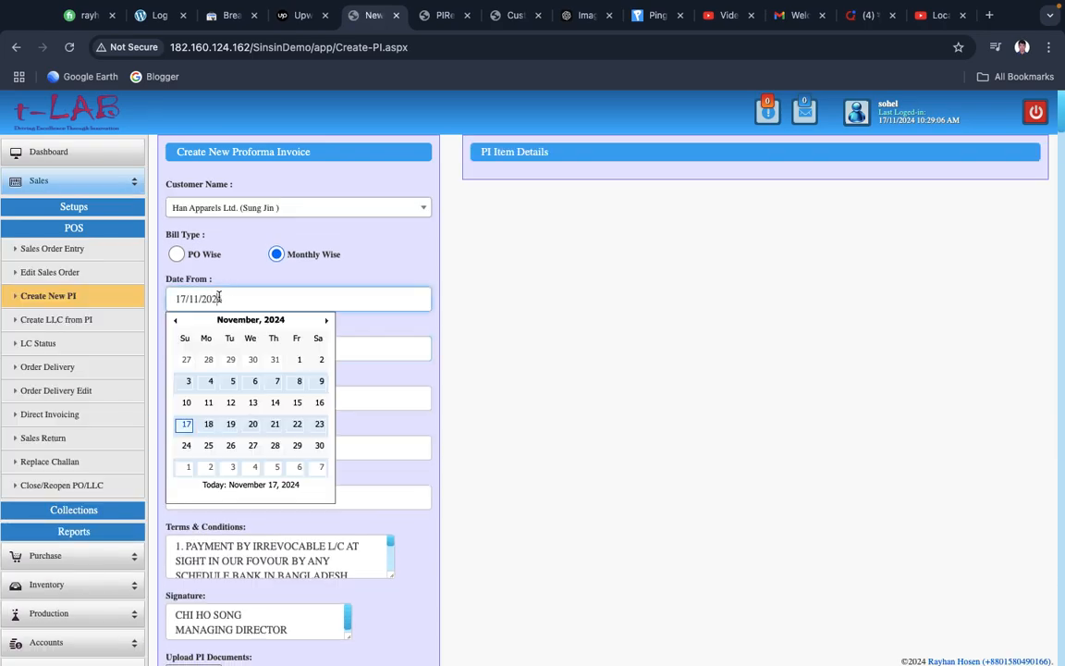
click(176, 321)
click(177, 322)
click(177, 322)
click(177, 321)
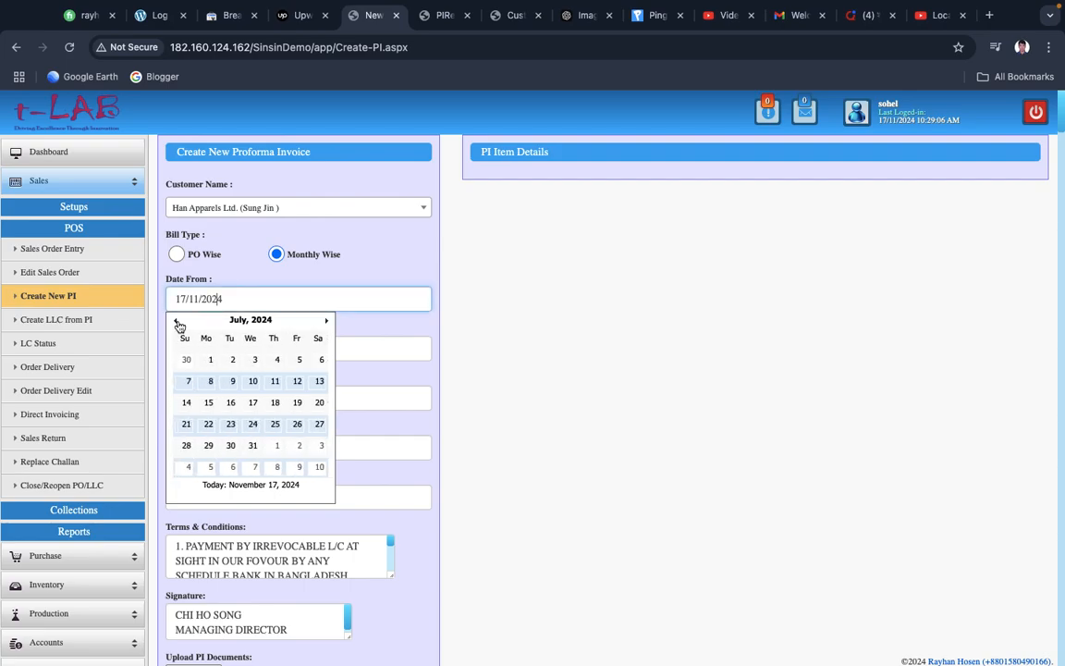
click(211, 359)
- Set the billing period's Date To to 31/07/2024
click(212, 348)
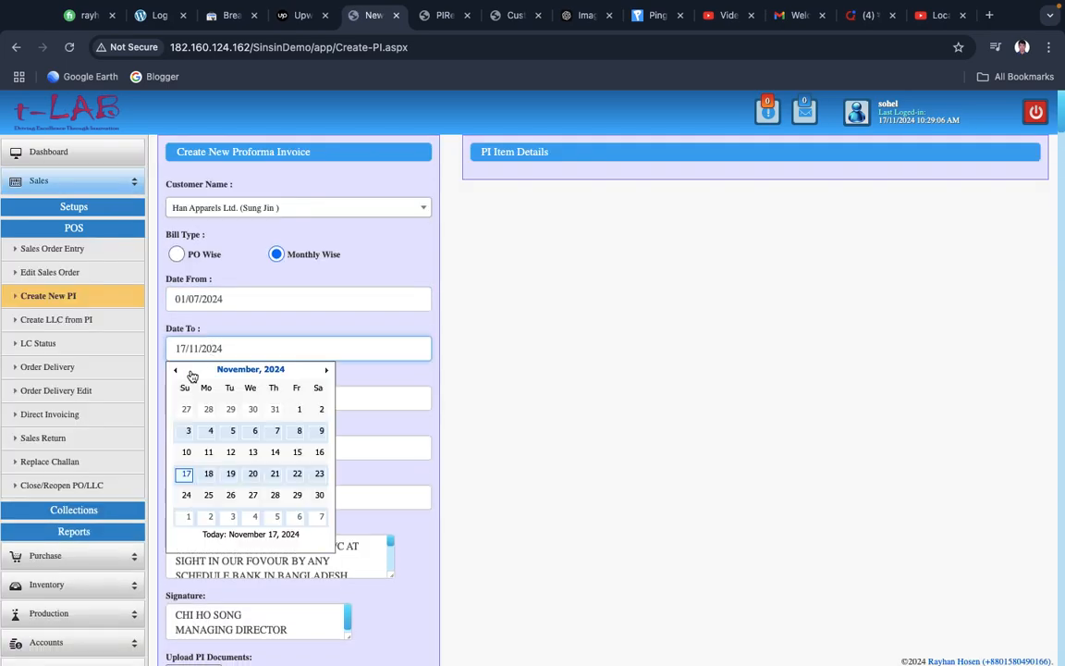
click(175, 370)
click(176, 370)
click(175, 369)
click(176, 370)
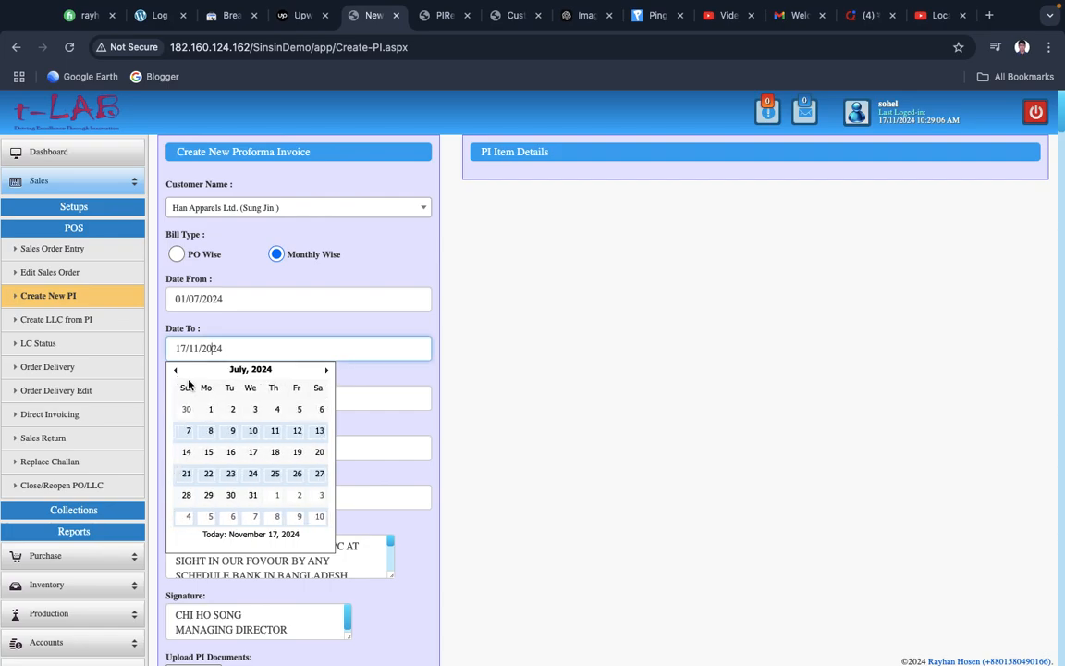
click(253, 494)
- Select Actor Sporting Ltd. as the customer and enter 400300100 as the H.S Code
click(273, 209)
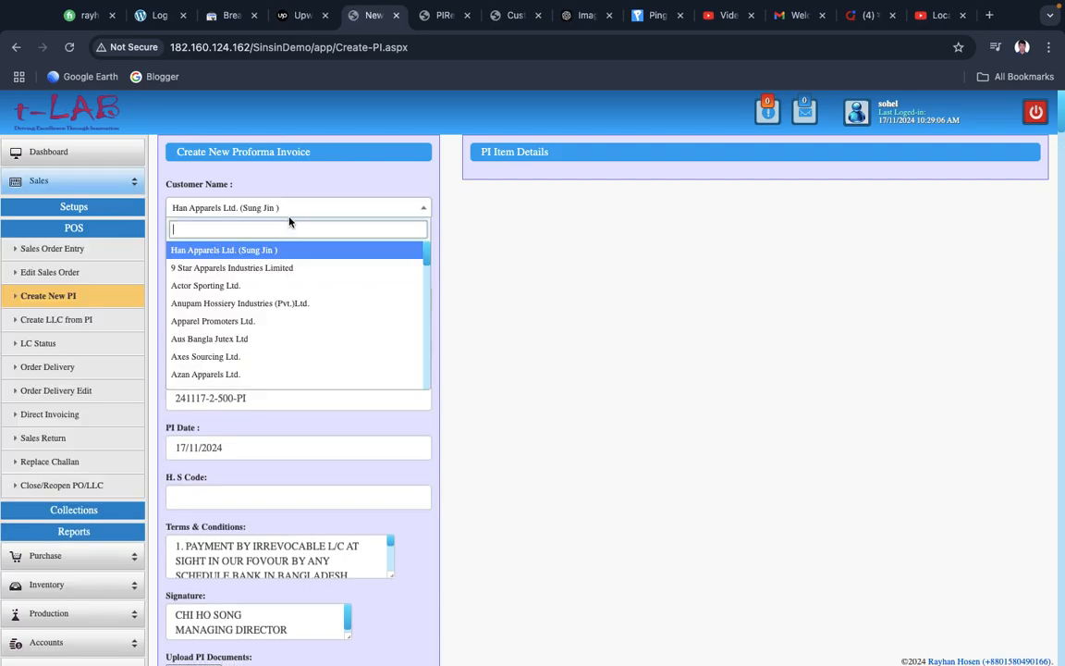
click(230, 281)
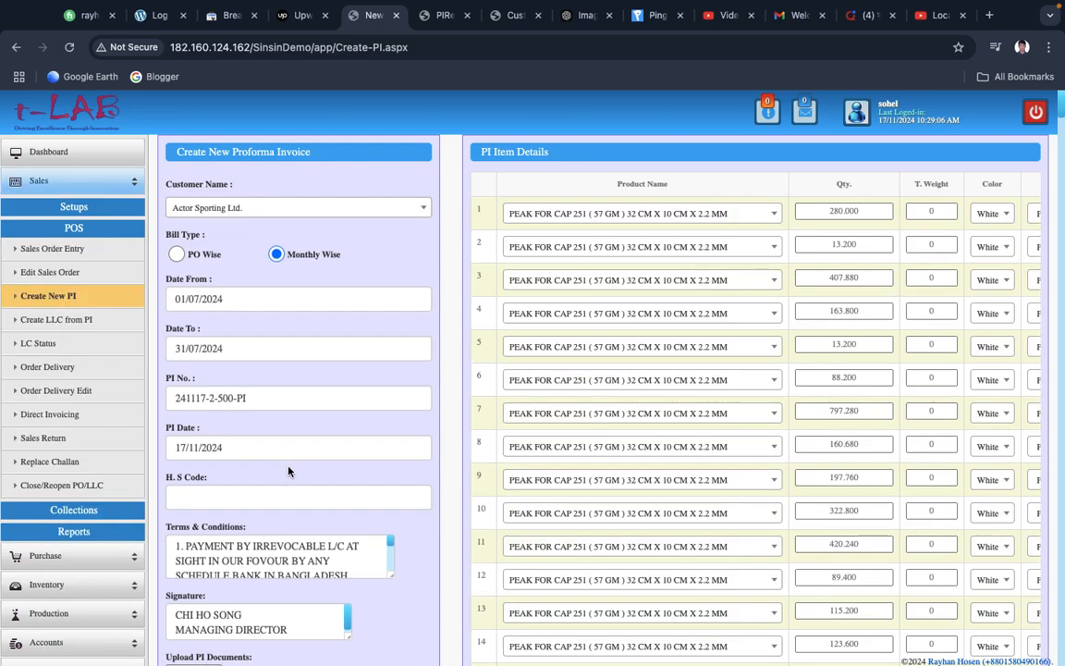
click(219, 495)
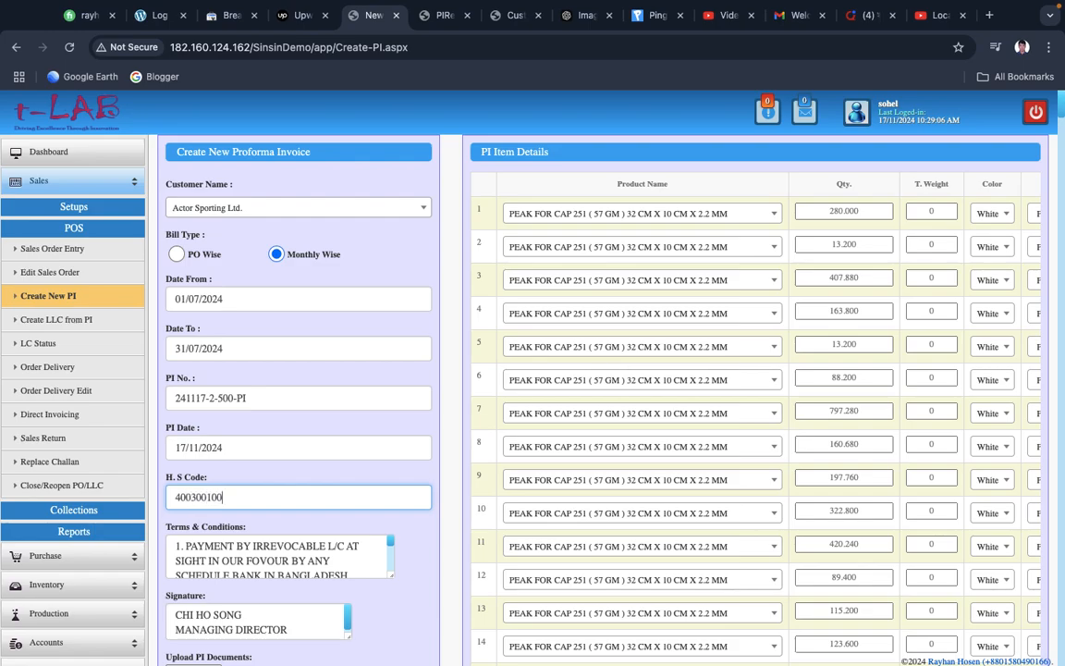
- Change the product of item 2 to BACK ADJUSTER (05 GM) and of item 3 to INCH TAPE (0.81 GM)
click(717, 251)
text(adj)
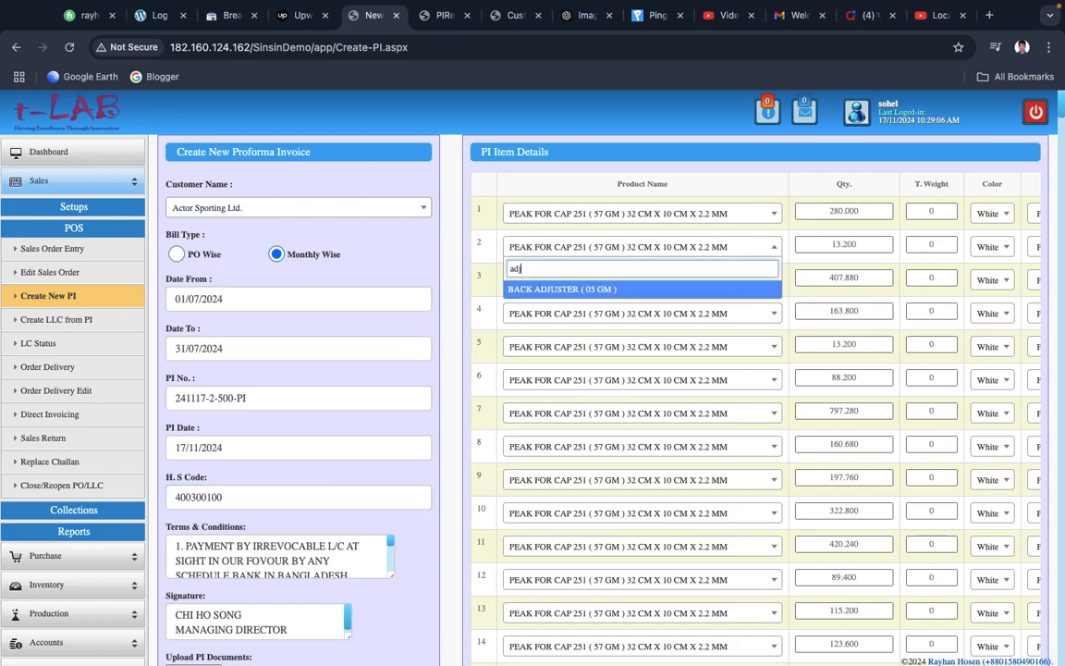
click(573, 289)
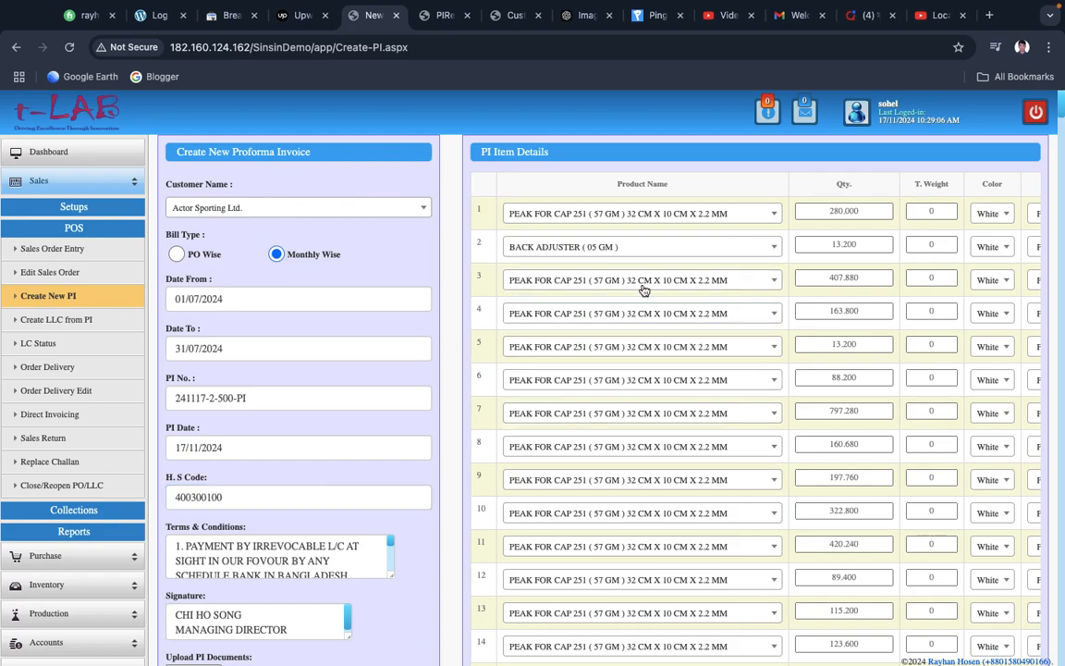
click(645, 283)
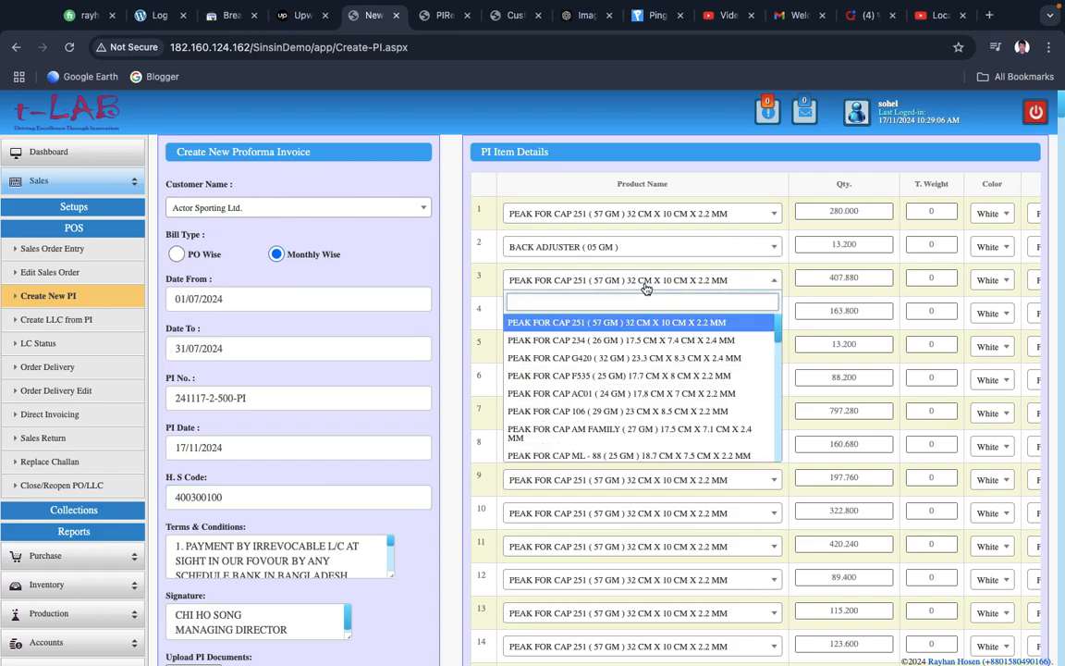
text(inc)
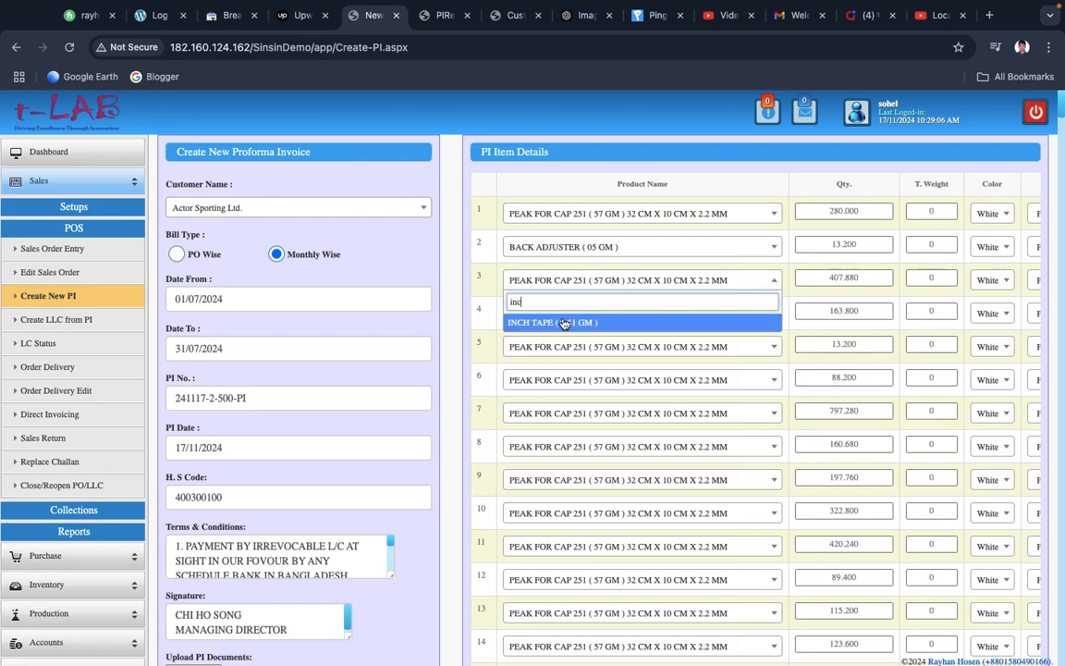
click(629, 322)
- Set the total weights of the first three invoice items to 2, 1 and 2
click(891, 243)
click(929, 214)
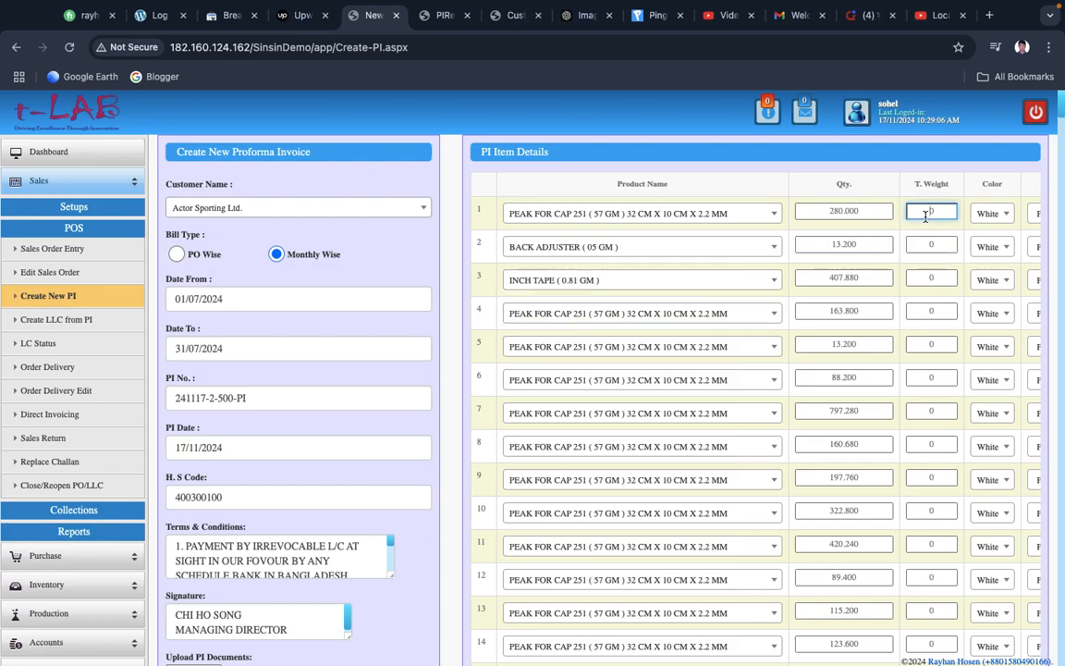
text(2)
click(934, 243)
text(1)
click(934, 276)
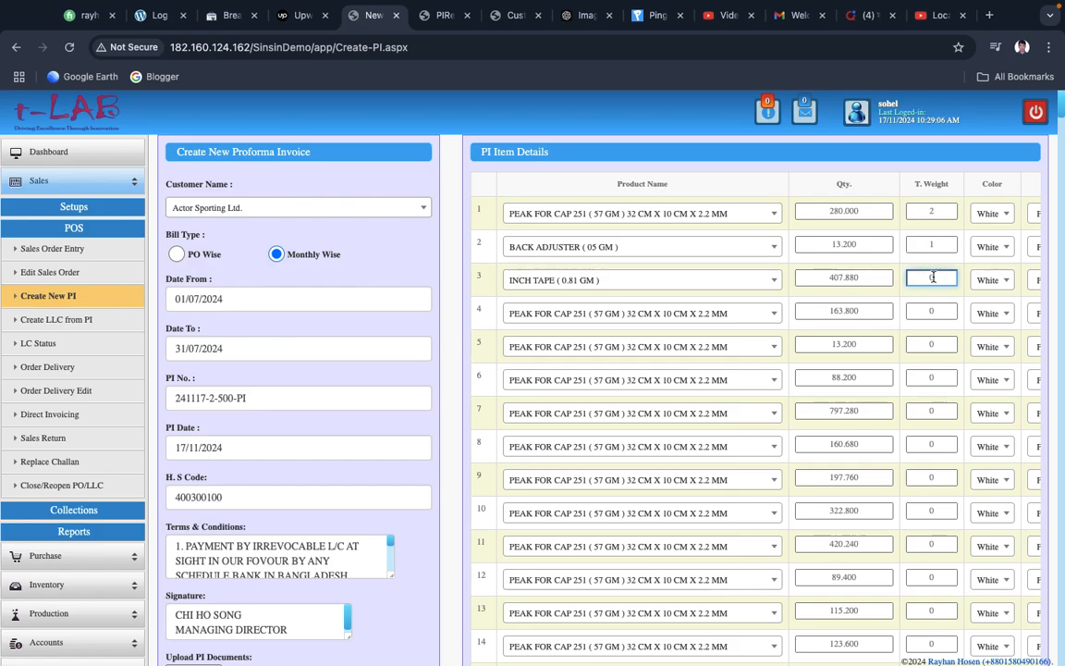
text(2)
- Choose White as the back adjuster's color and SETS as its unit
click(999, 248)
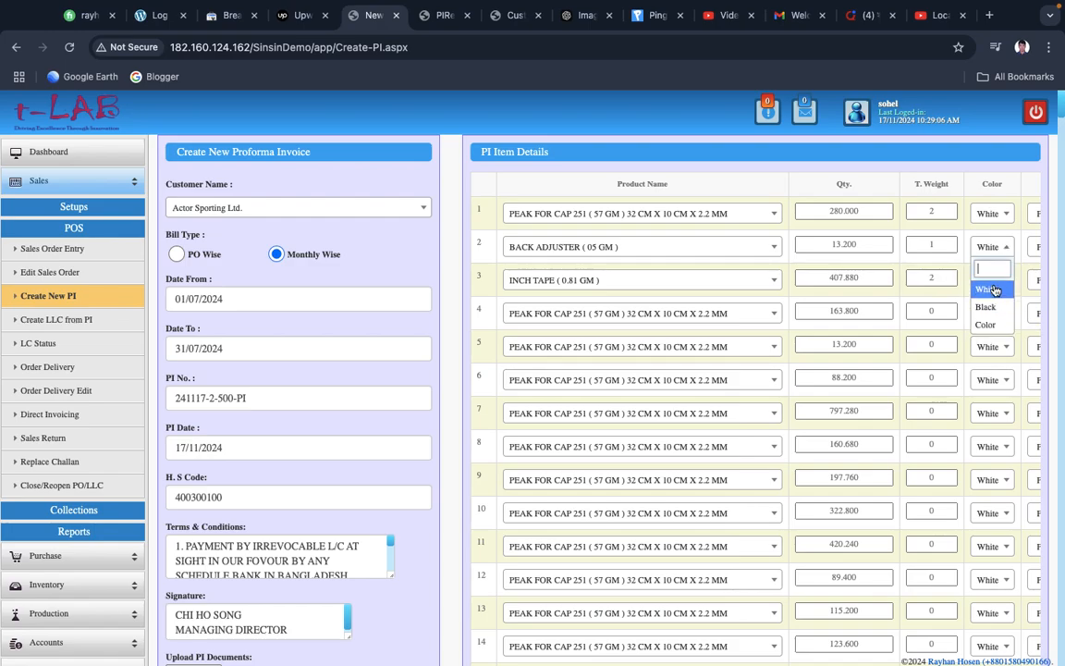
click(994, 291)
click(1035, 247)
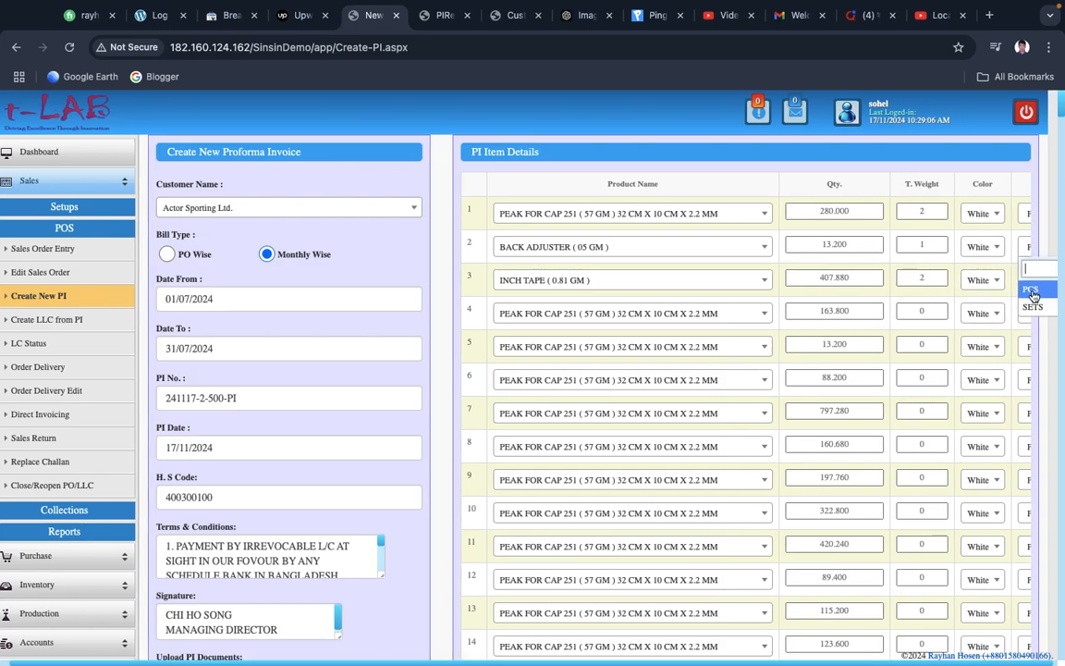
click(1032, 306)
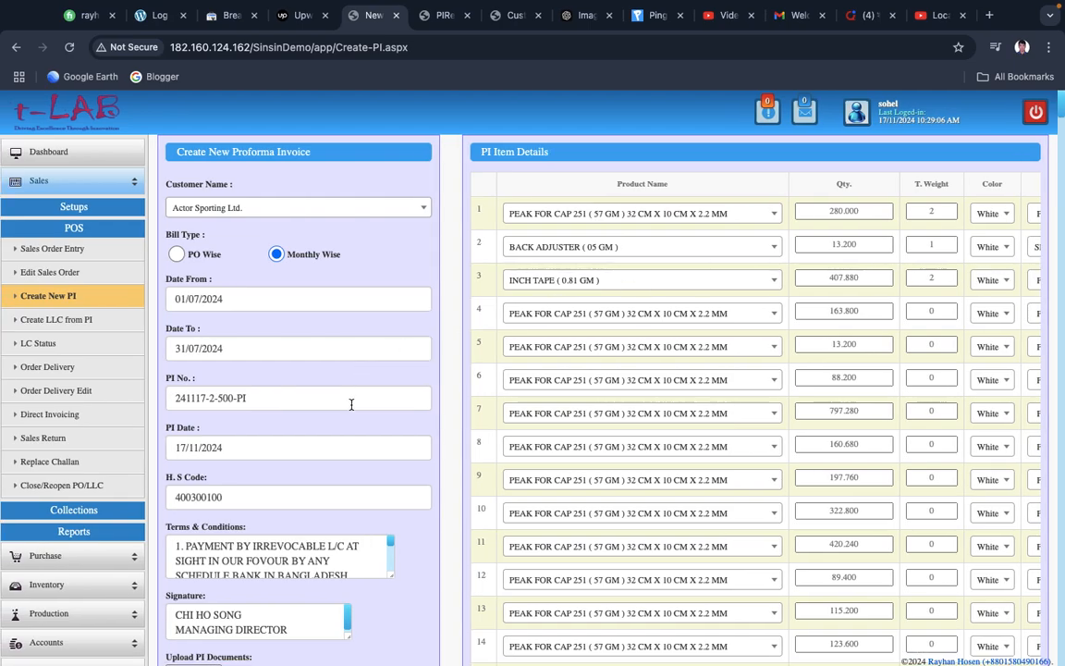
- Check the Total Amount of the invoice and look through its item rows
scroll(341, 438, down, 5)
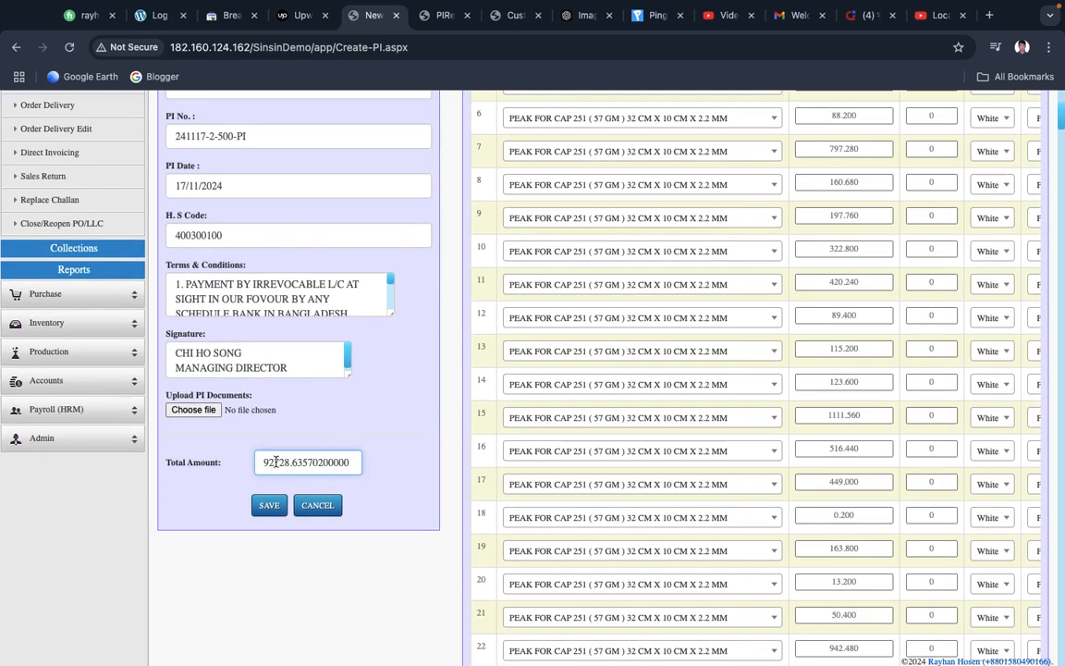
double_click(275, 462)
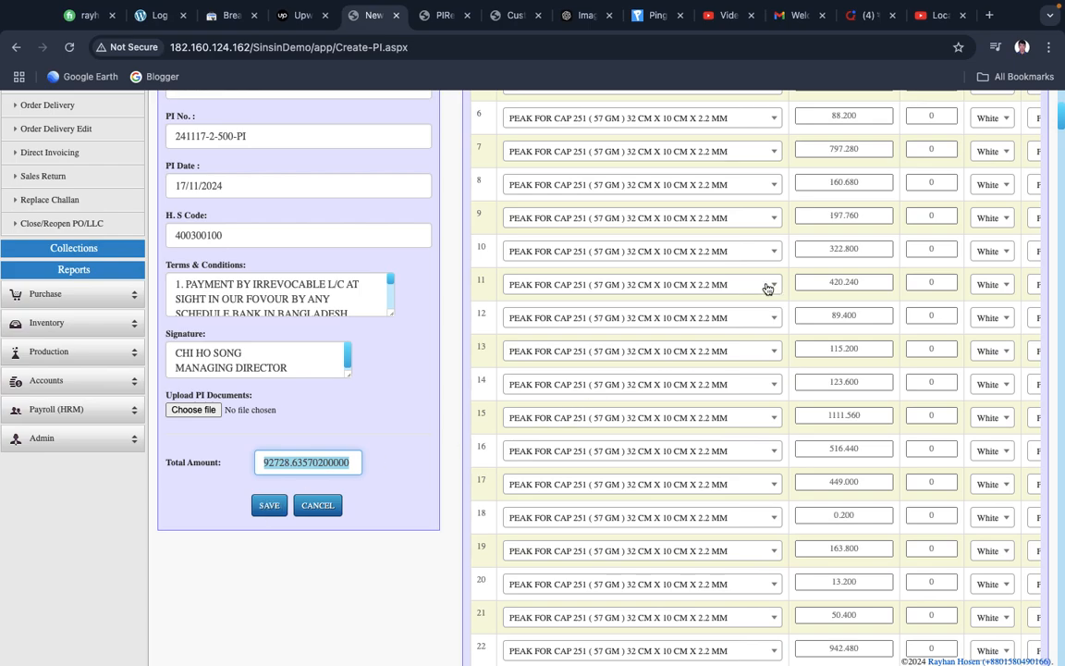
scroll(798, 377, down, 2)
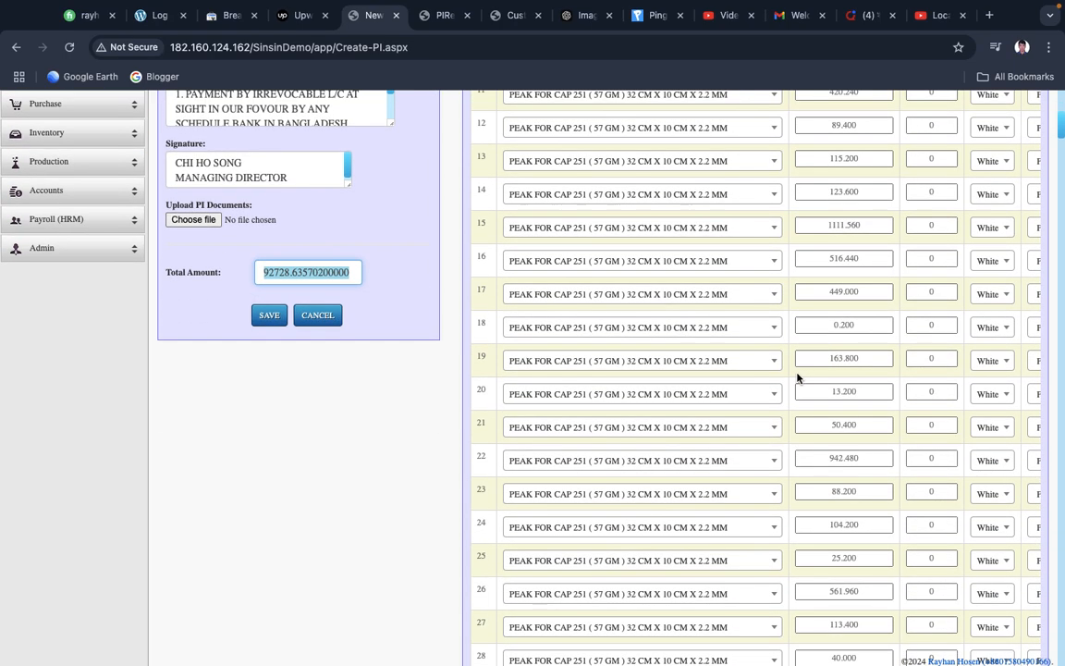
- Set the quantities of the first three items to 3000, 2000 and 1500, and save the proforma invoice
scroll(798, 377, up, 5)
click(855, 211)
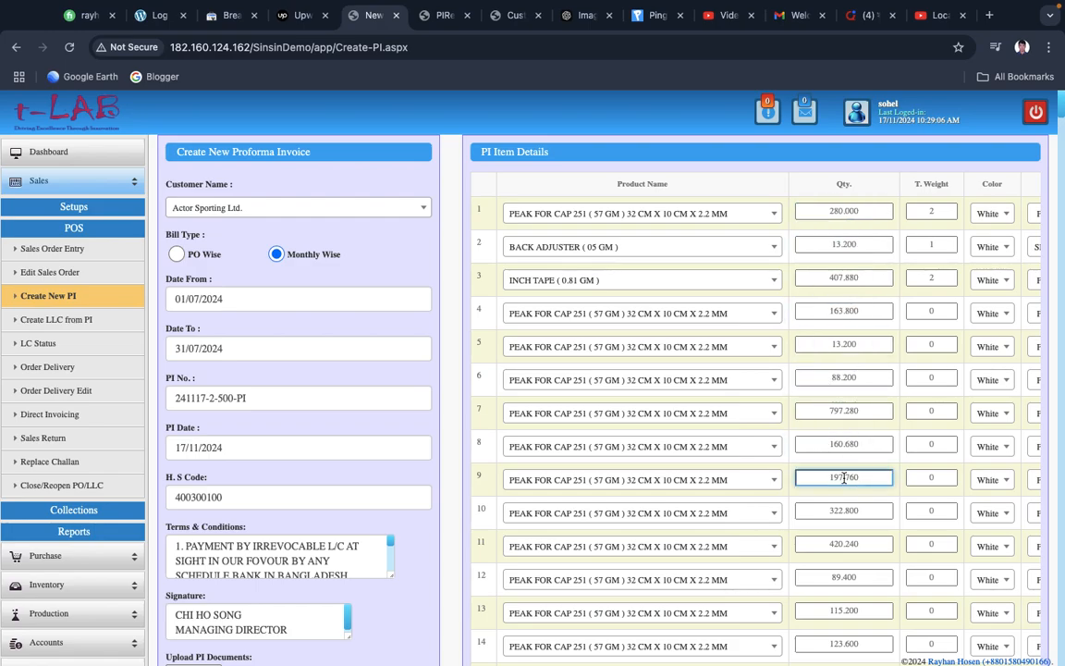
double_click(839, 211)
text(3000)
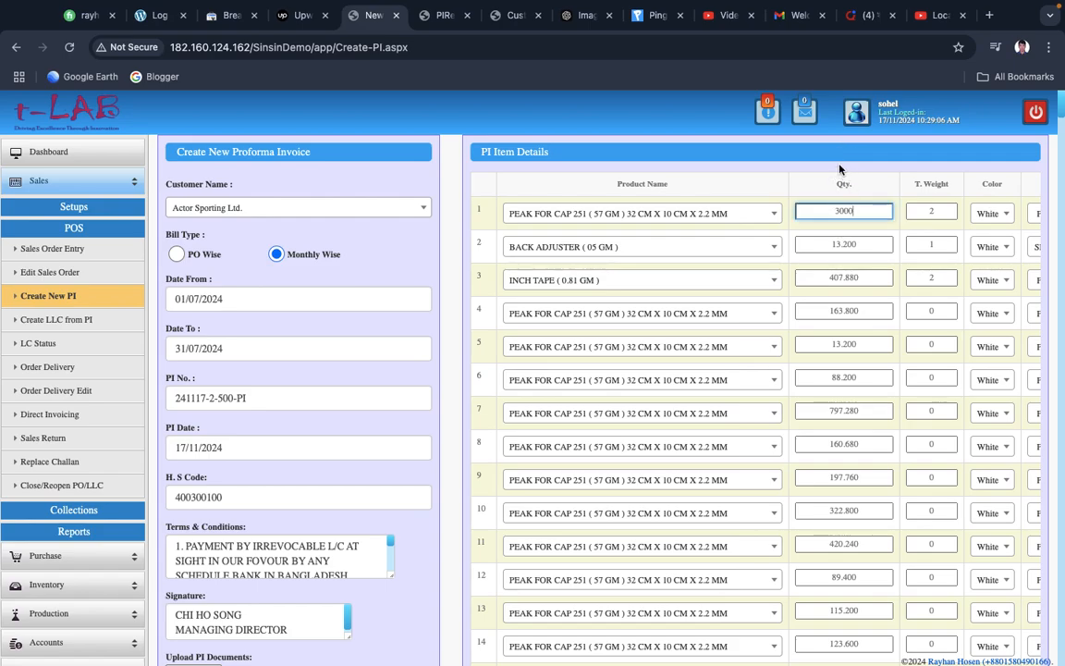
double_click(842, 244)
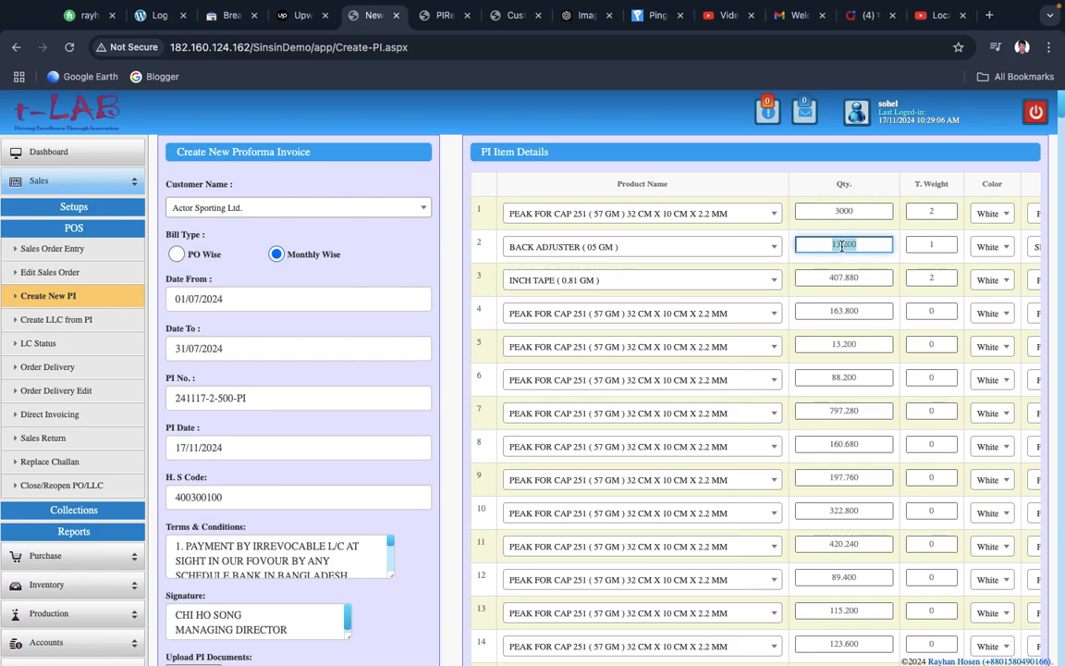
text(2000)
double_click(835, 275)
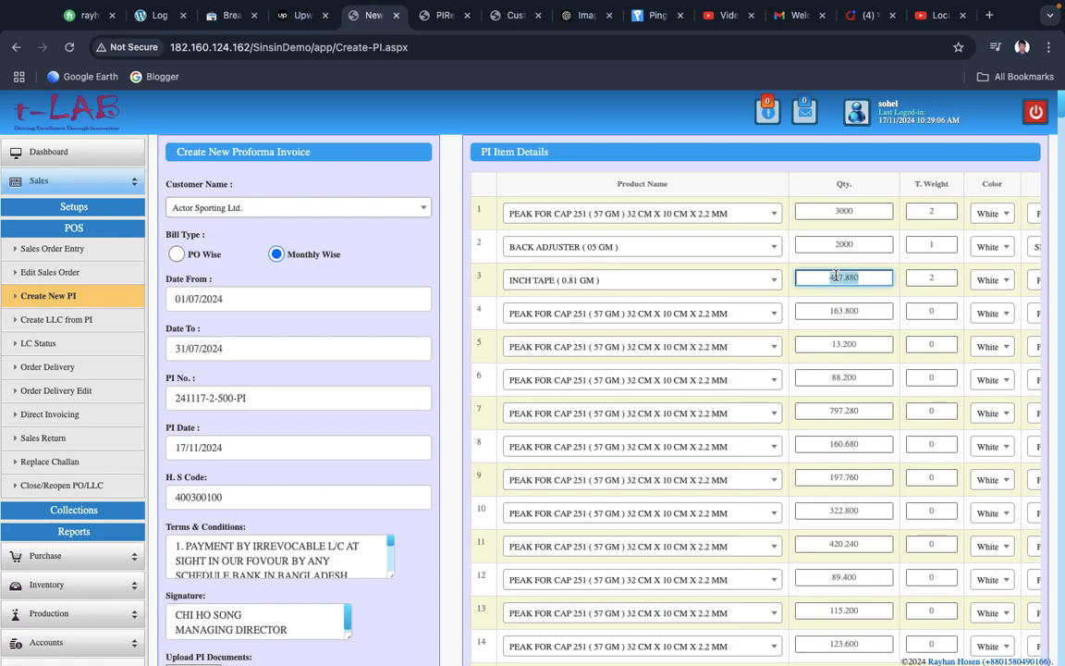
text(1500)
scroll(572, 339, down, 5)
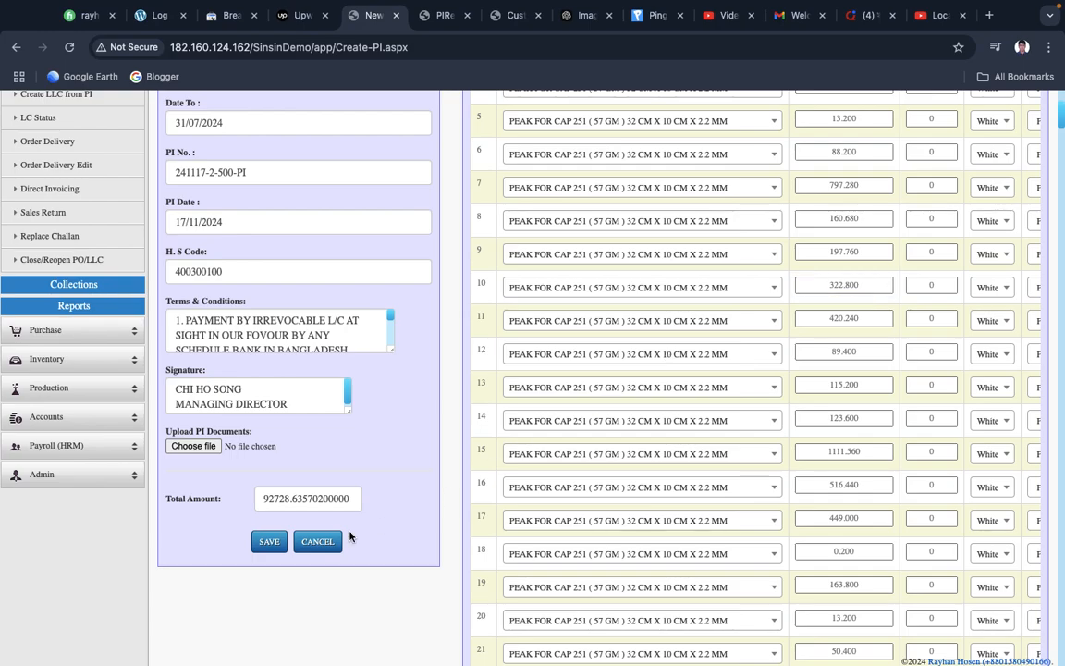
click(269, 546)
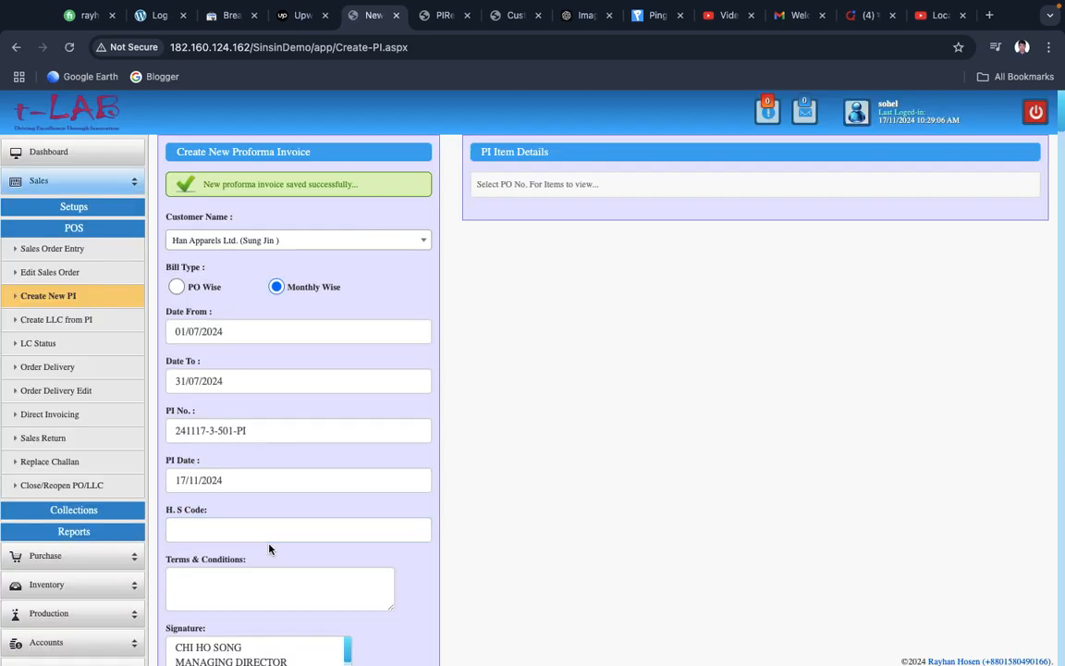
- Open the Print 1 report of the newly saved Actor Sporting Ltd. invoice and review its items, recipe summary and terms
scroll(269, 549, down, 15)
scroll(269, 550, up, 10)
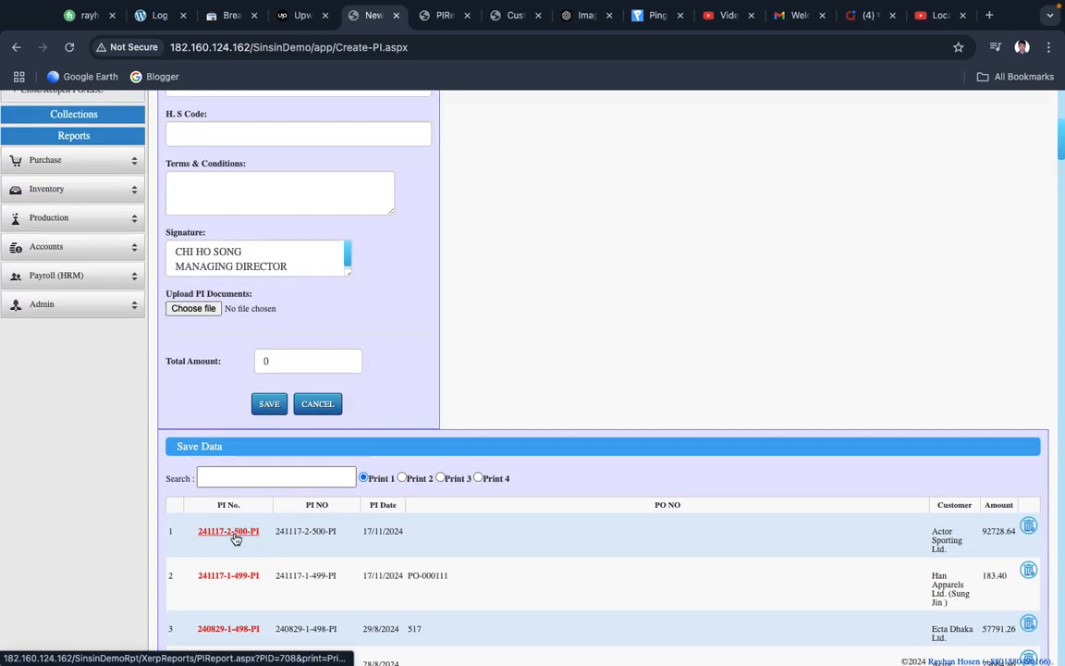
click(235, 535)
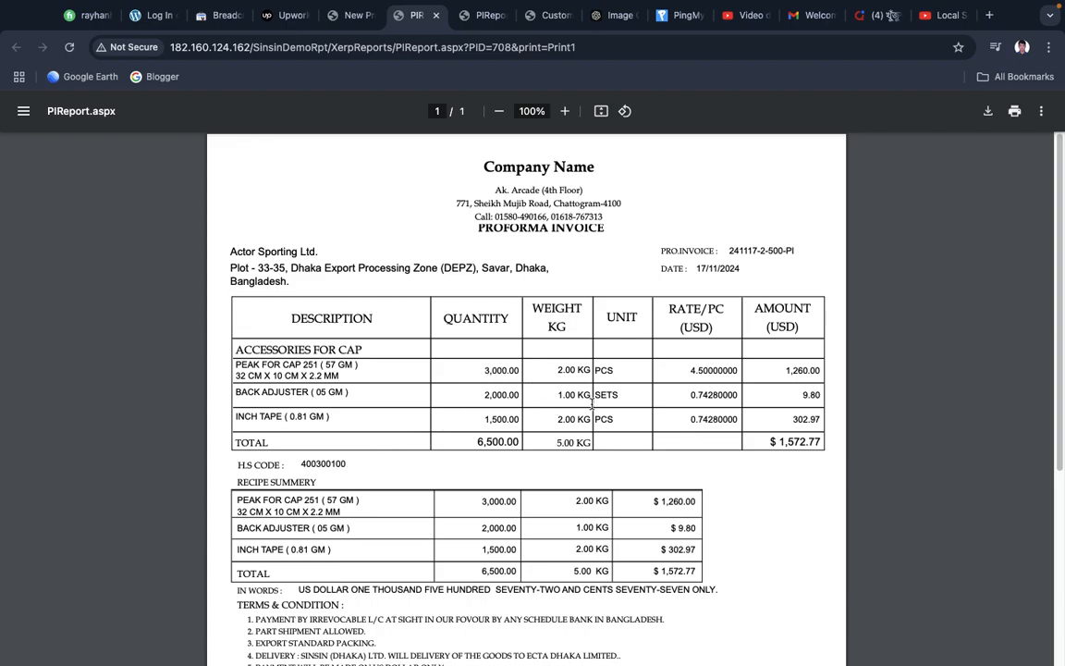
scroll(558, 417, down, 5)
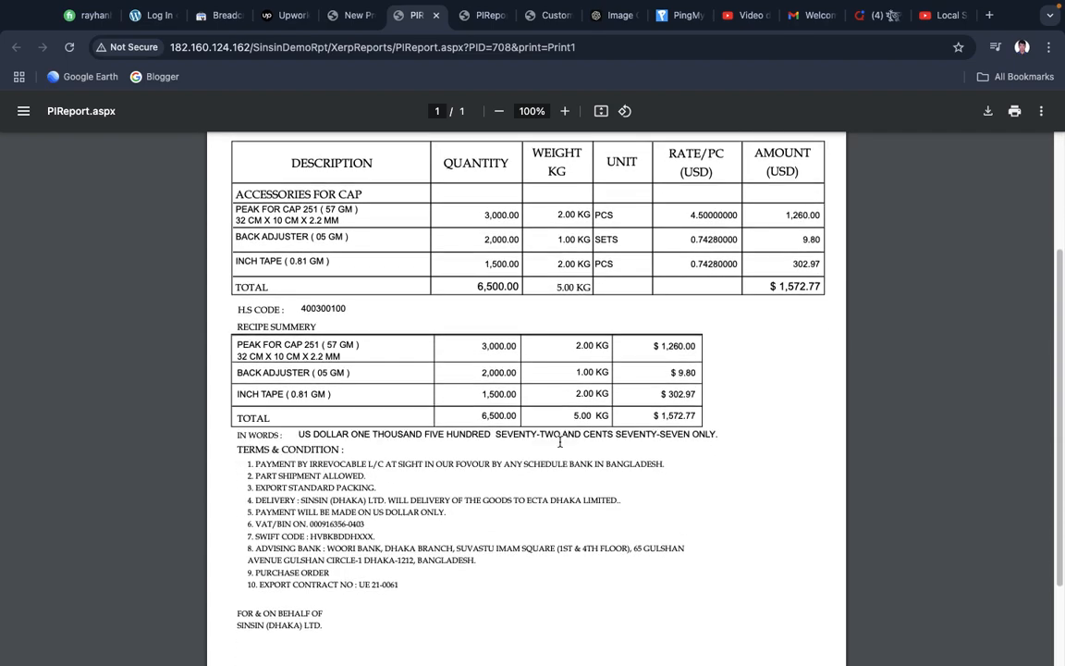
scroll(560, 442, down, 1)
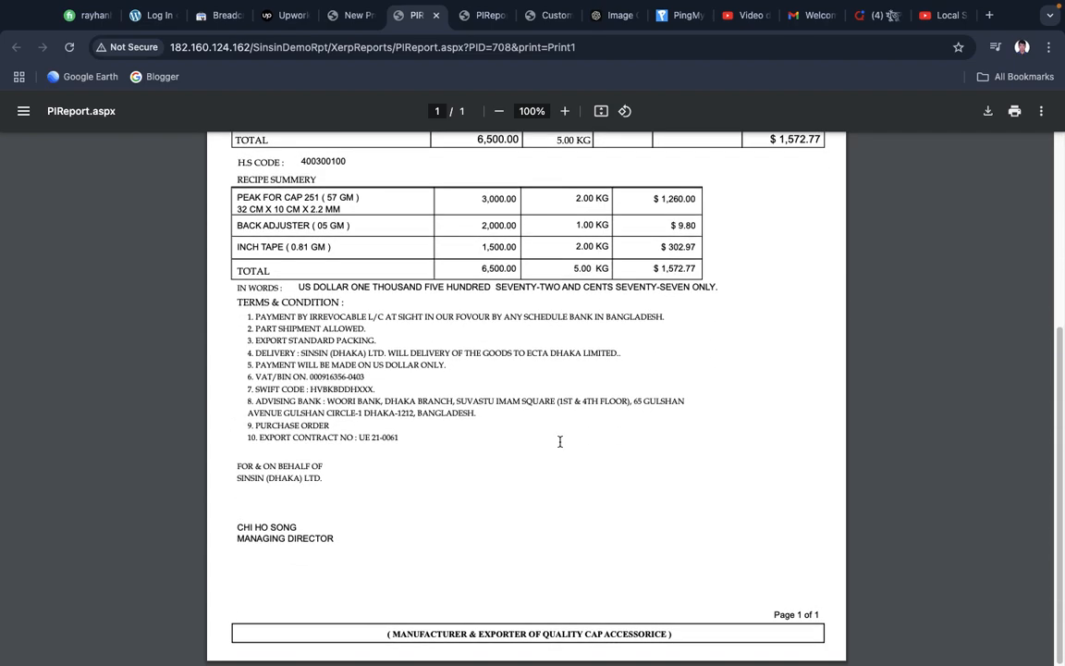
scroll(559, 441, up, 6)
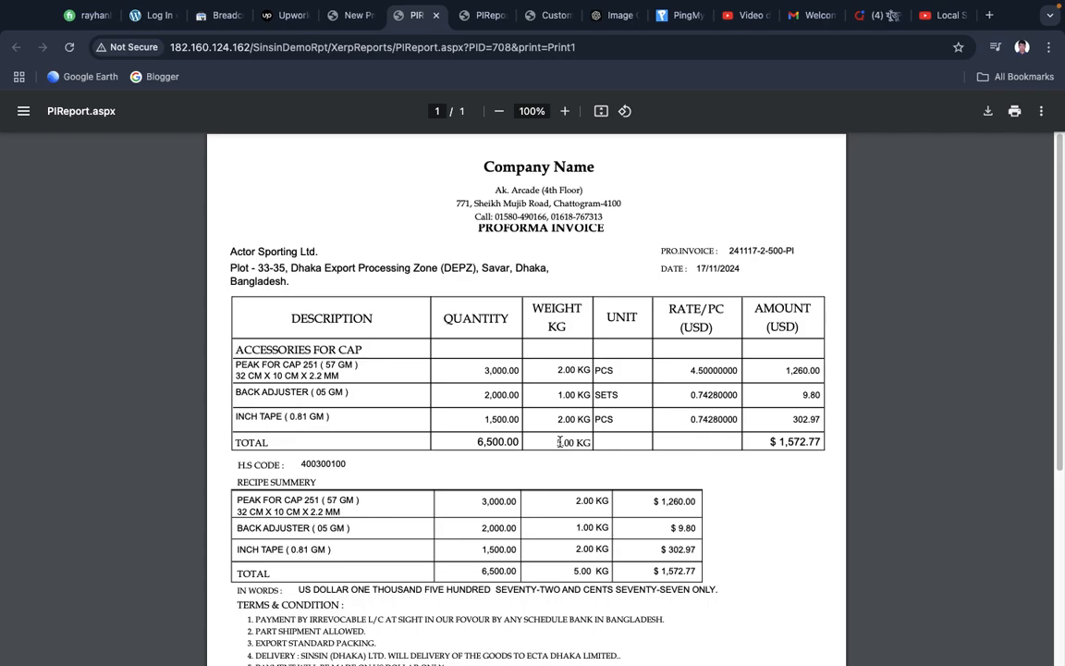
- Return to the invoice entry page and open the PI List report under the sales reports
click(354, 34)
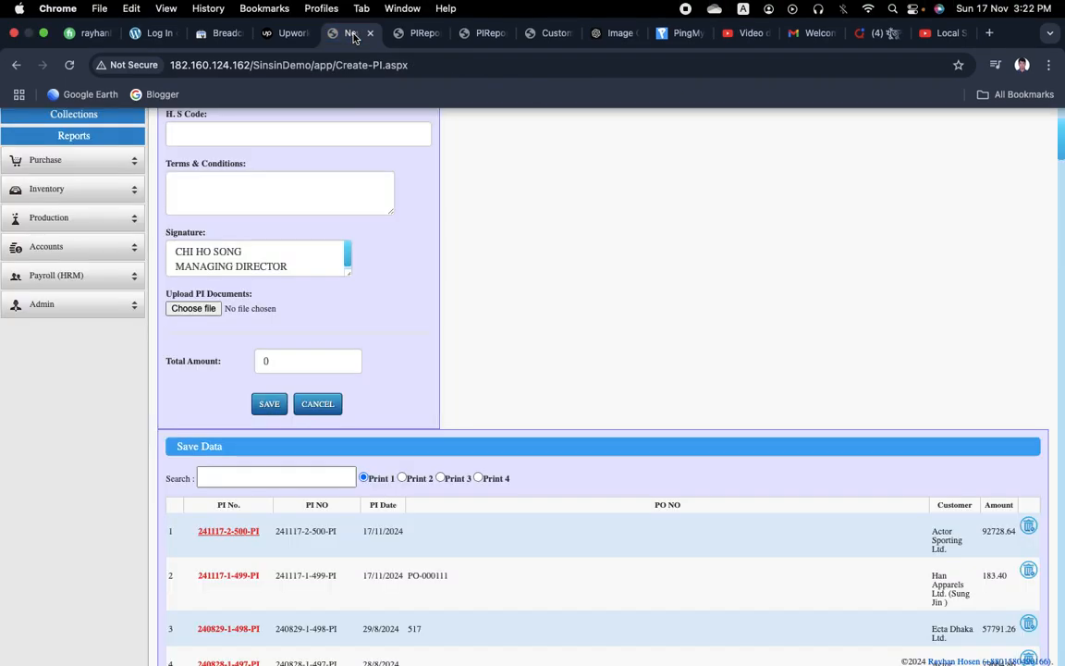
scroll(298, 173, up, 8)
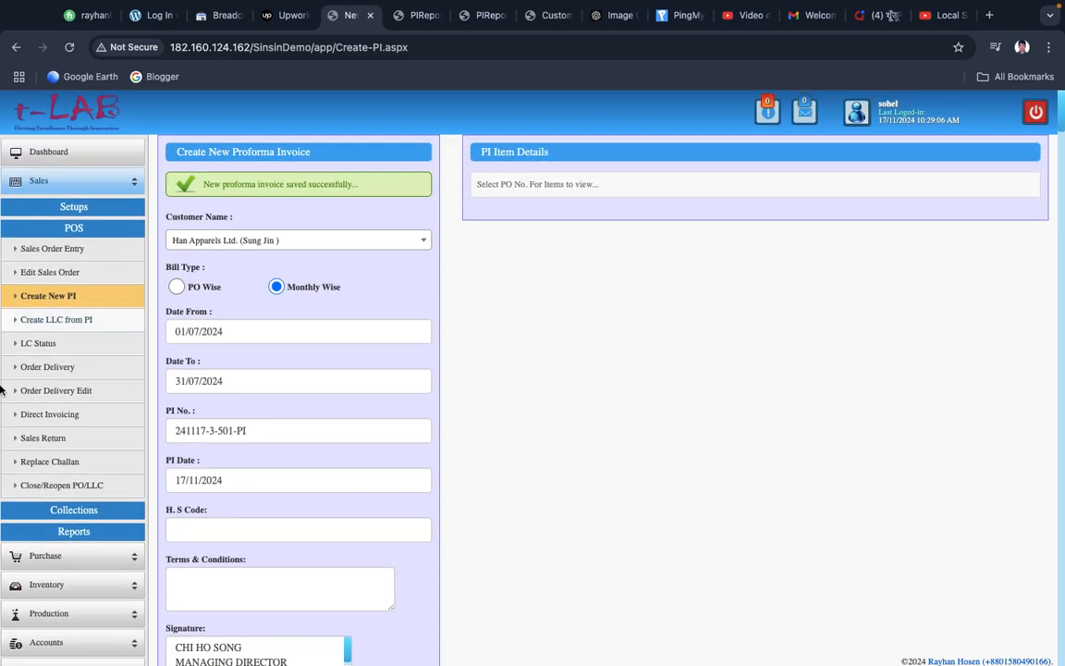
click(72, 534)
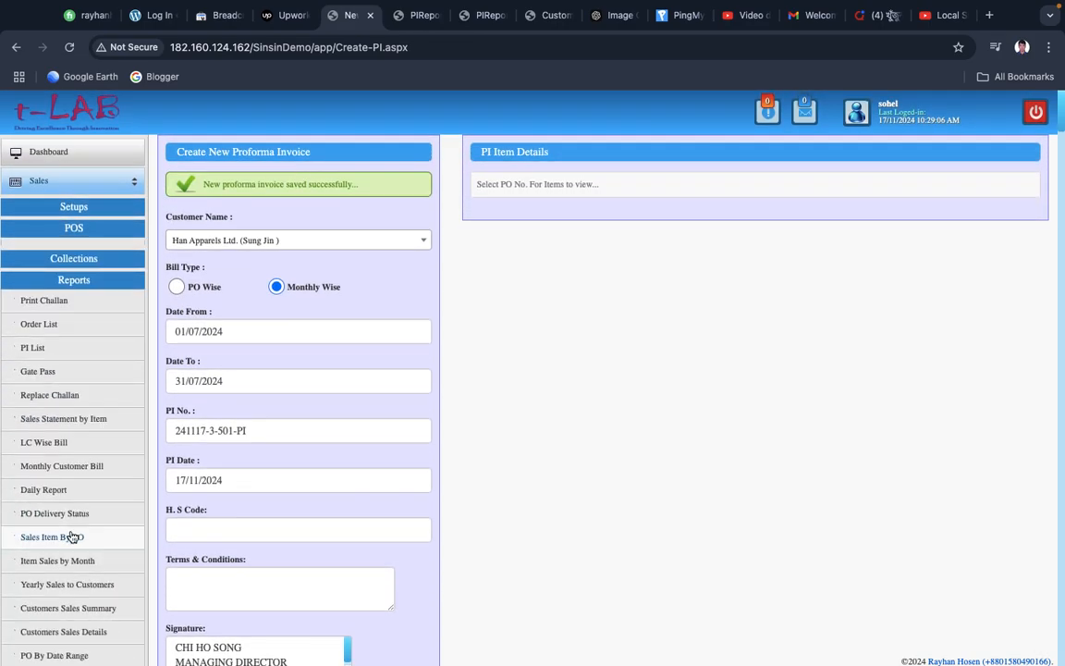
click(53, 345)
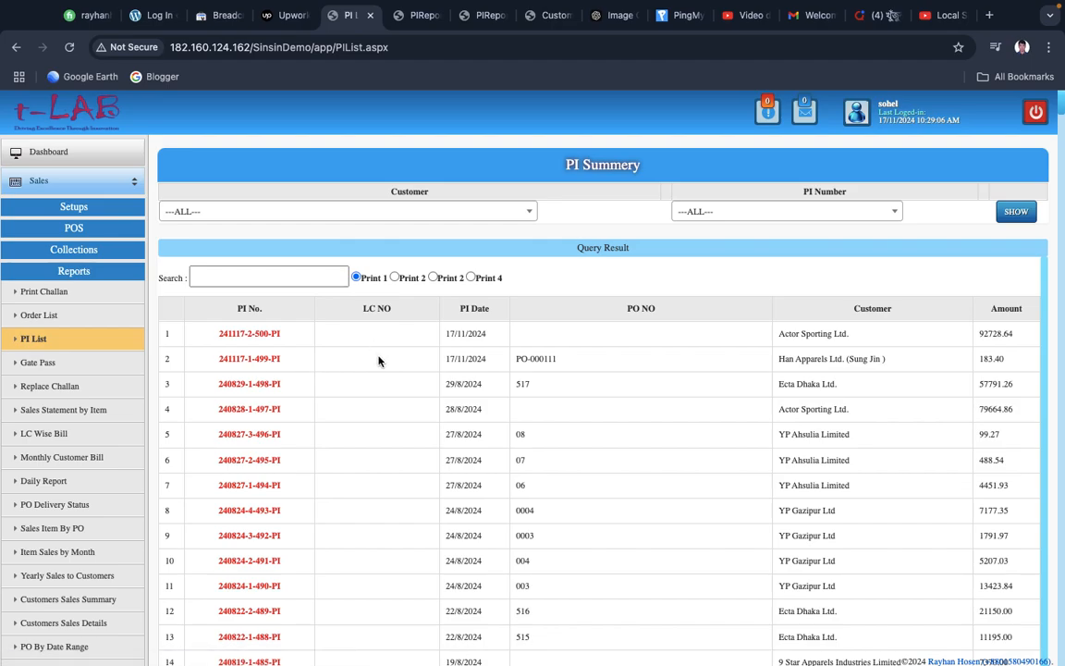
- Look through the PI list, examining which proforma invoices have an LC number assigned
scroll(377, 356, down, 3)
scroll(379, 361, down, 1)
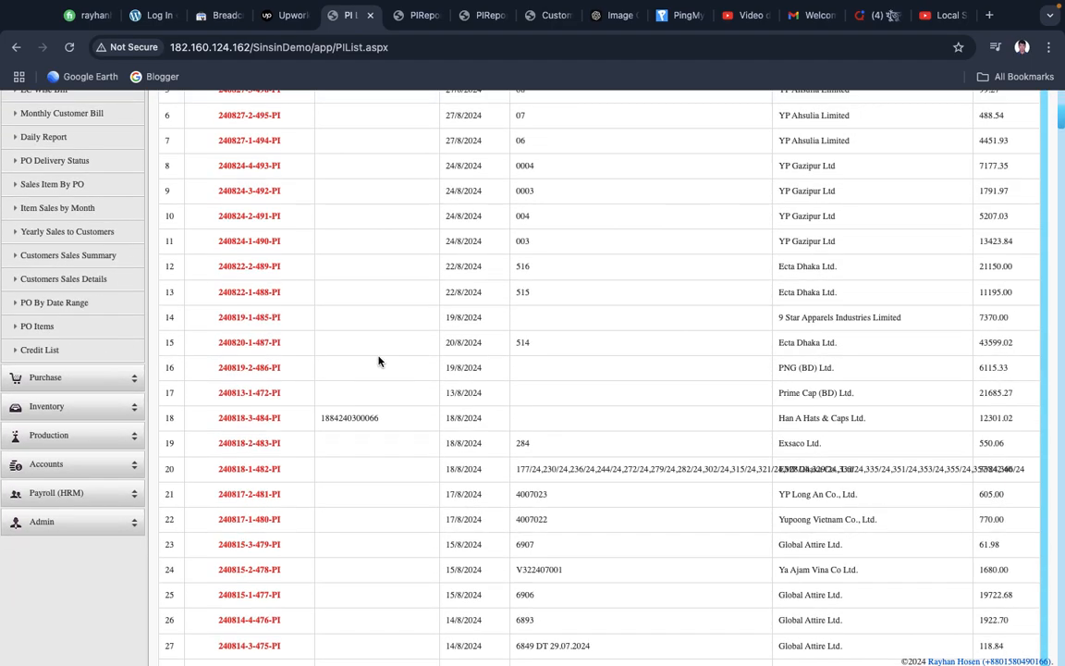
double_click(367, 426)
scroll(383, 357, down, 2)
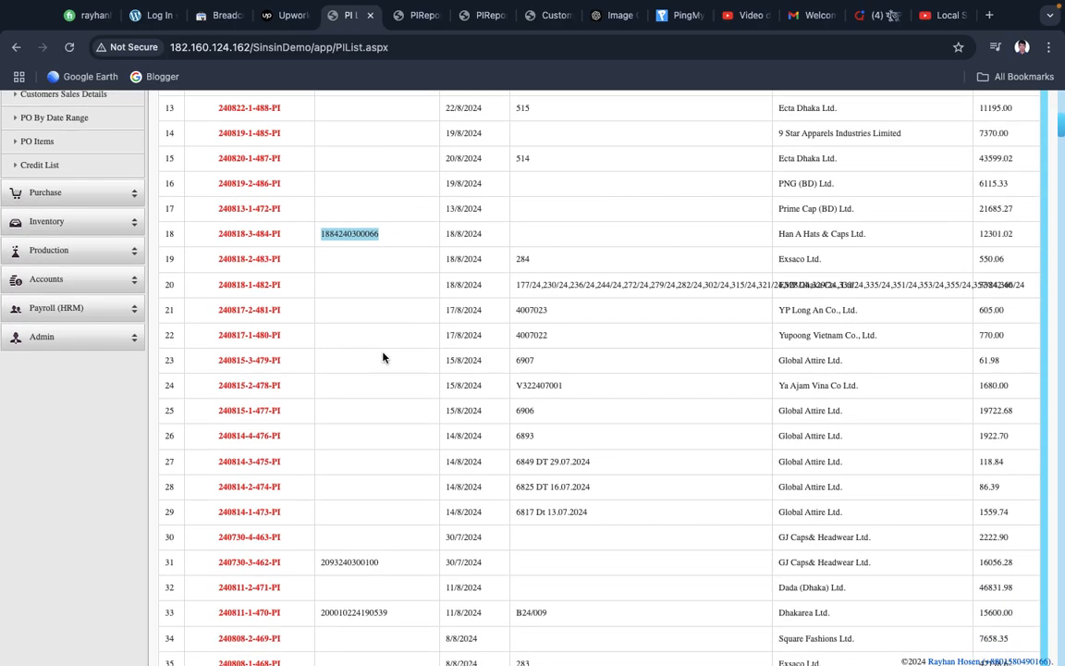
scroll(383, 358, down, 5)
scroll(383, 358, up, 7)
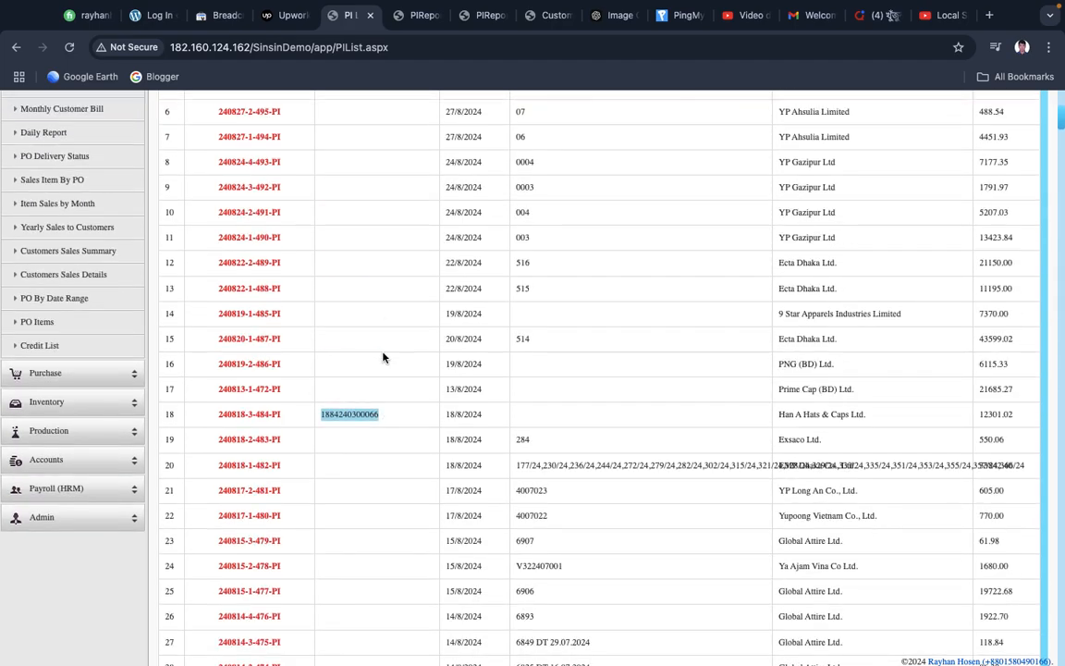
scroll(383, 358, up, 4)
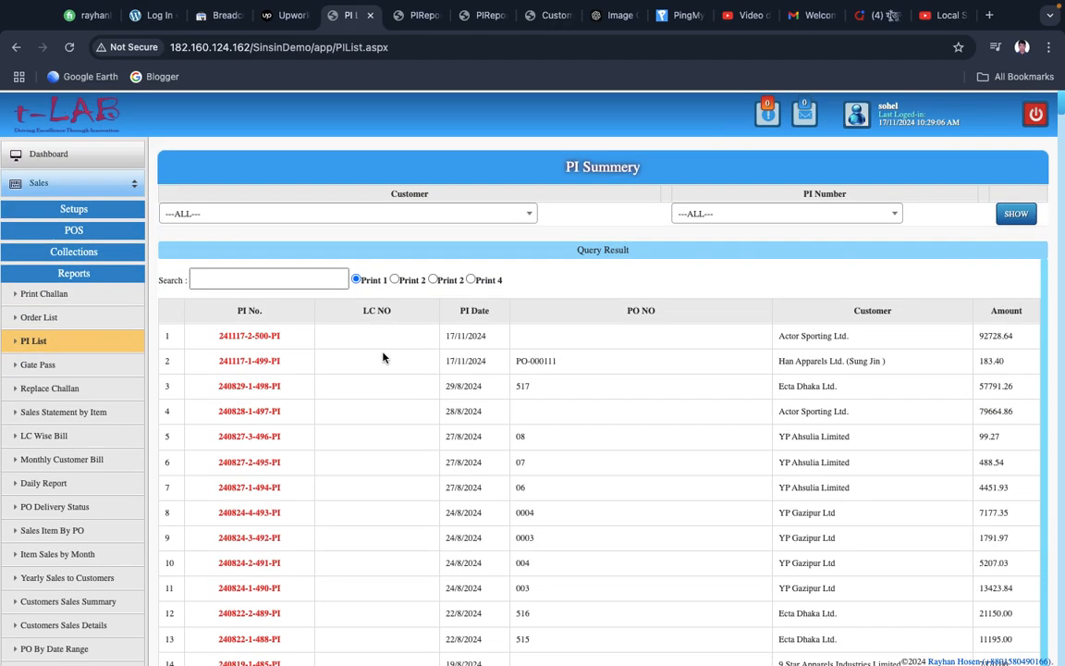